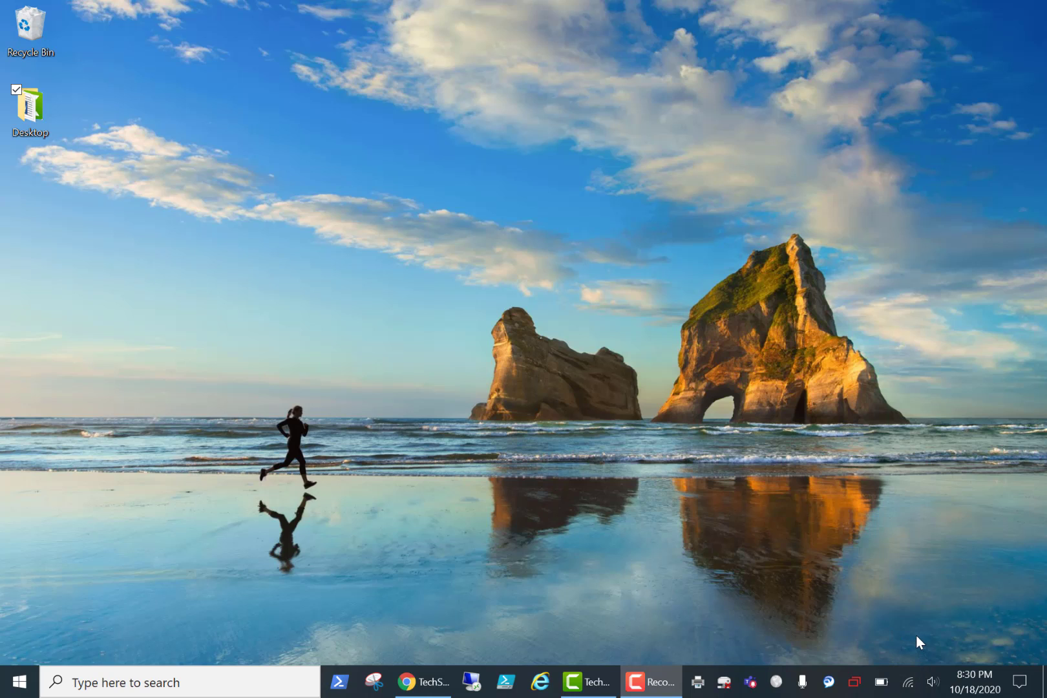
- Open the network adapter list from the Wi-Fi page of the Network & Internet settings
click(911, 687)
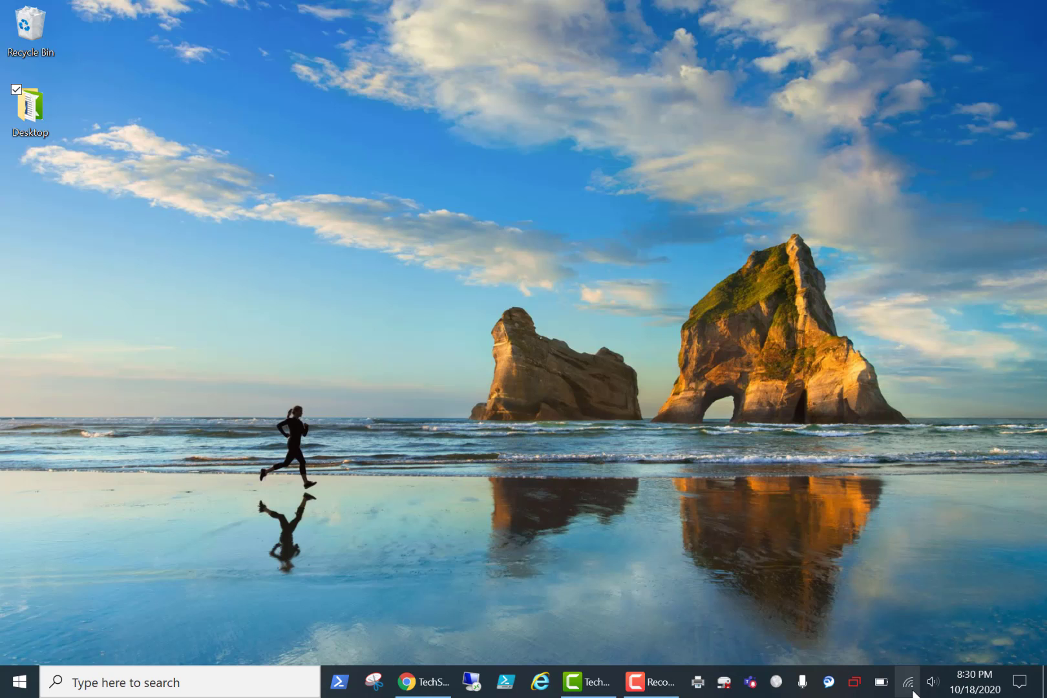
right_click(911, 690)
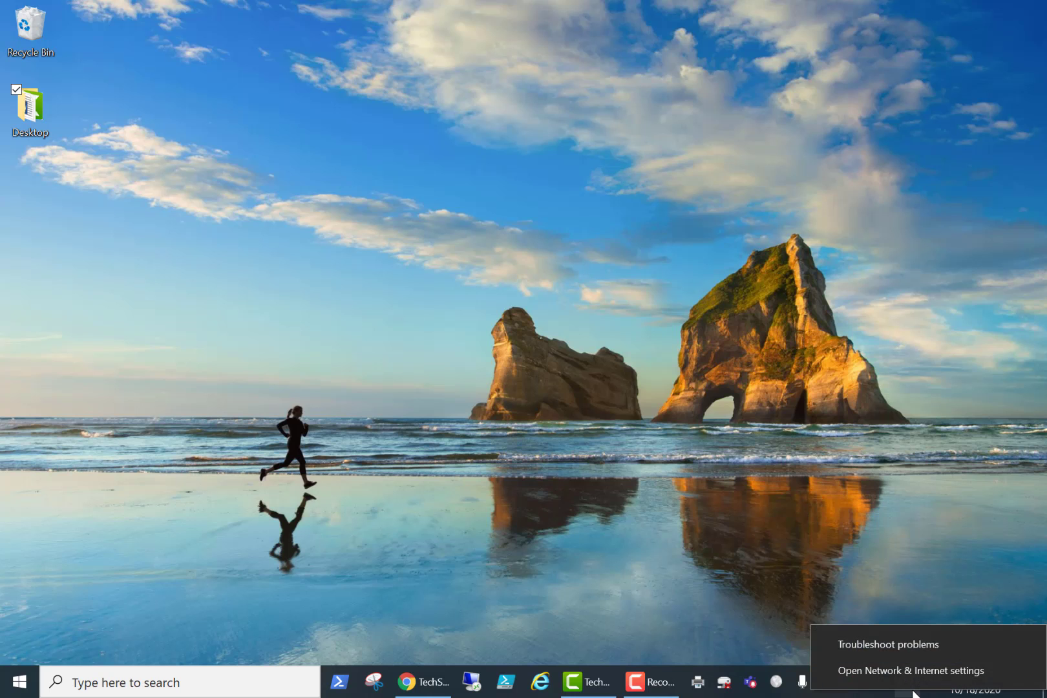
click(896, 677)
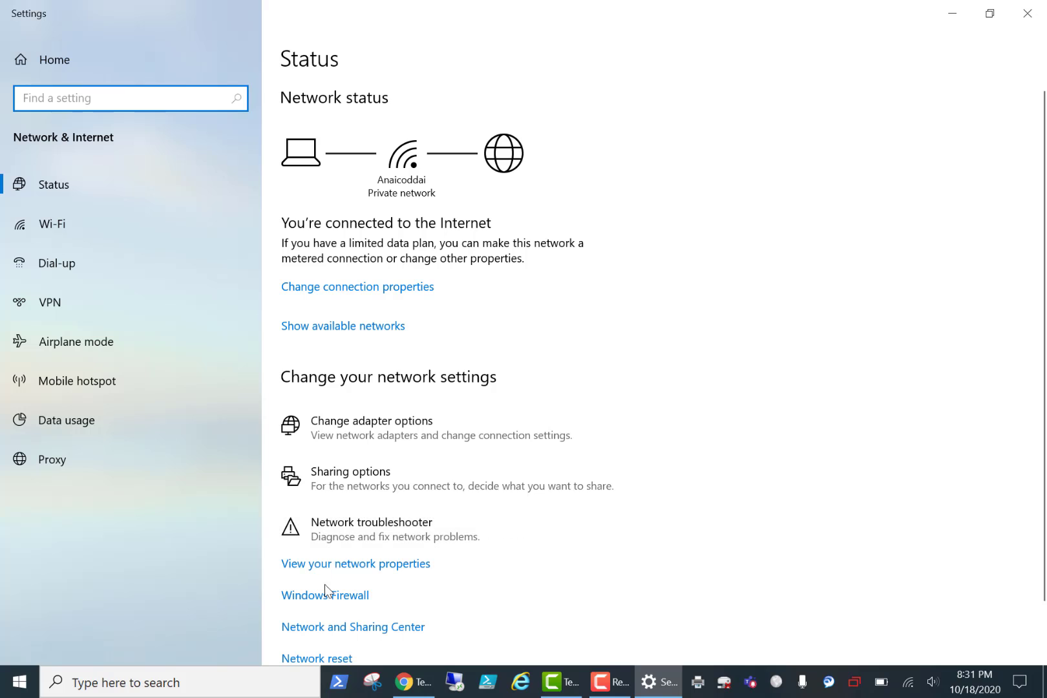
click(351, 328)
click(77, 230)
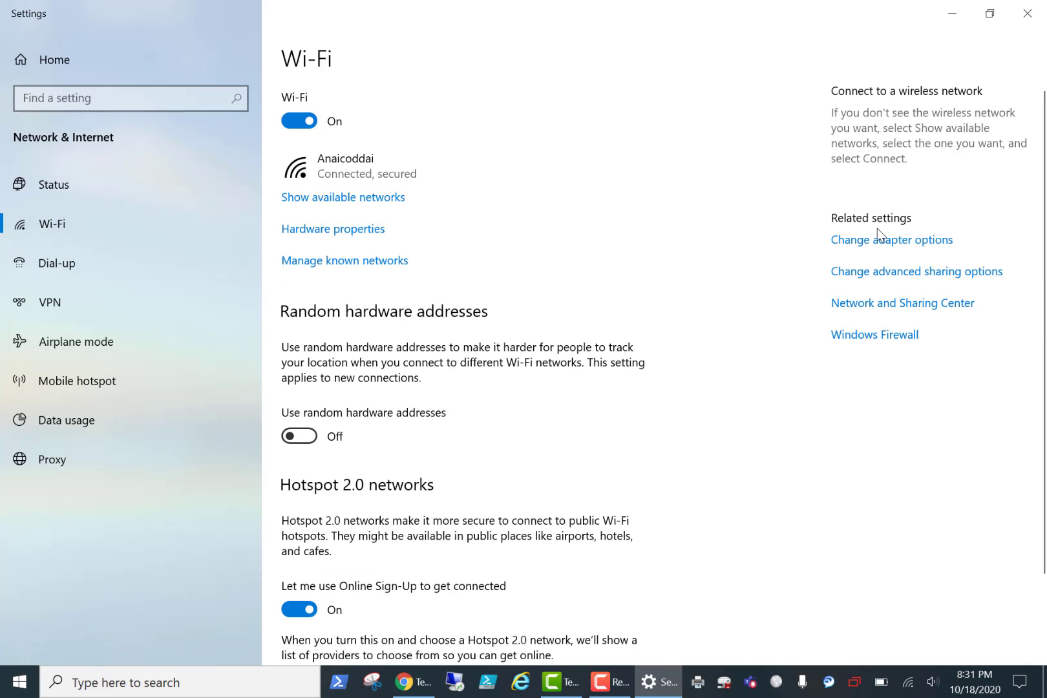
click(875, 241)
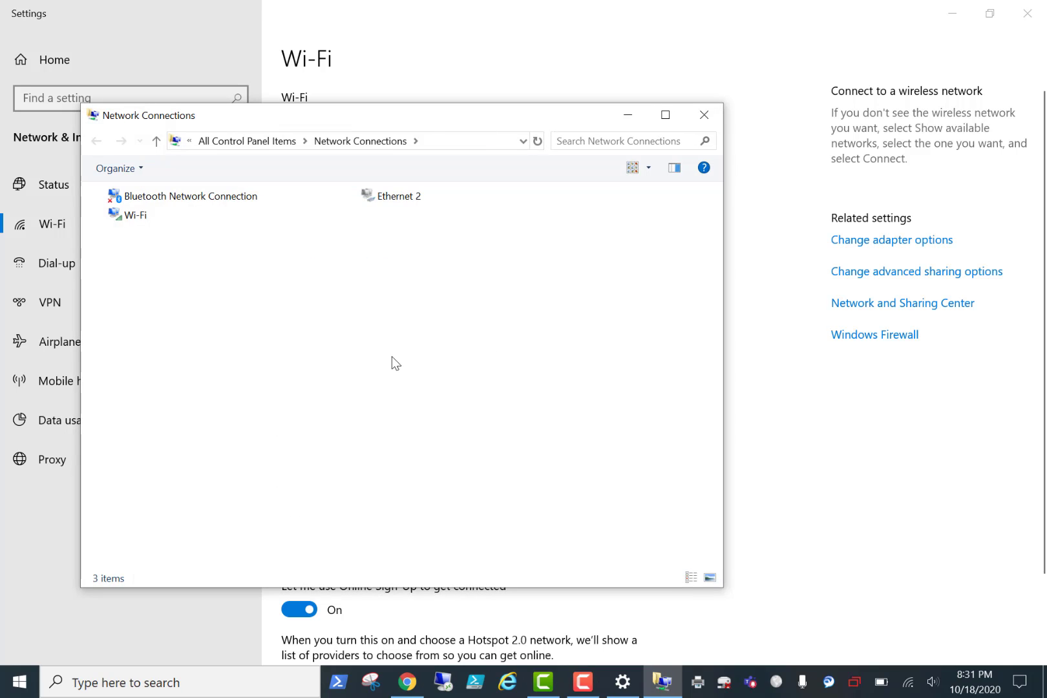
- Enable the Ethernet 2 network adapter
click(395, 204)
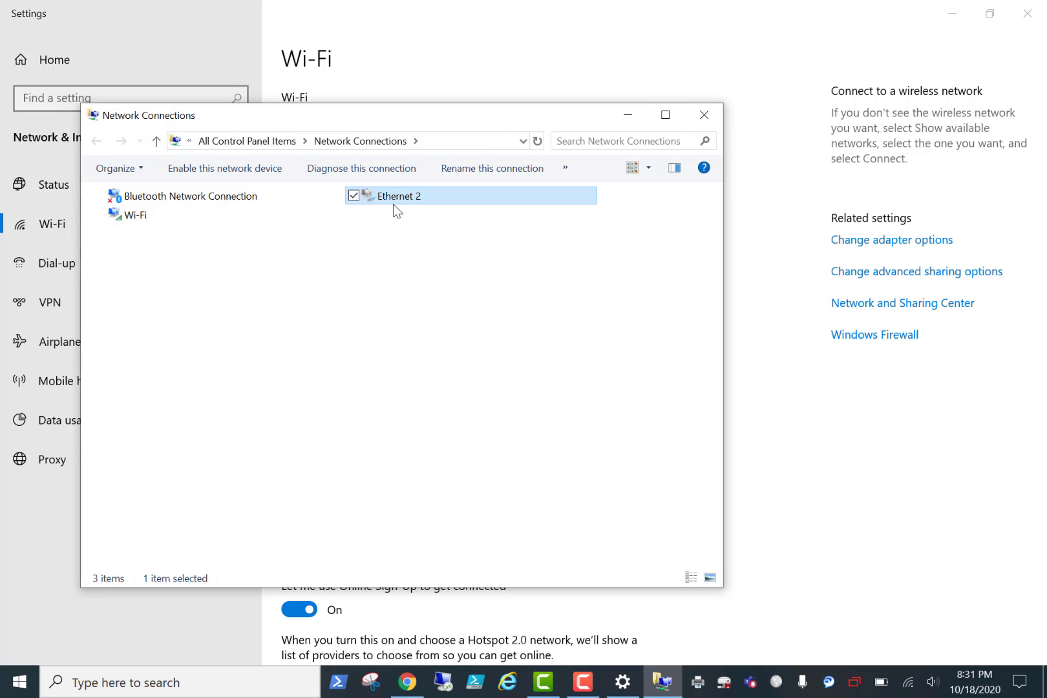
right_click(394, 205)
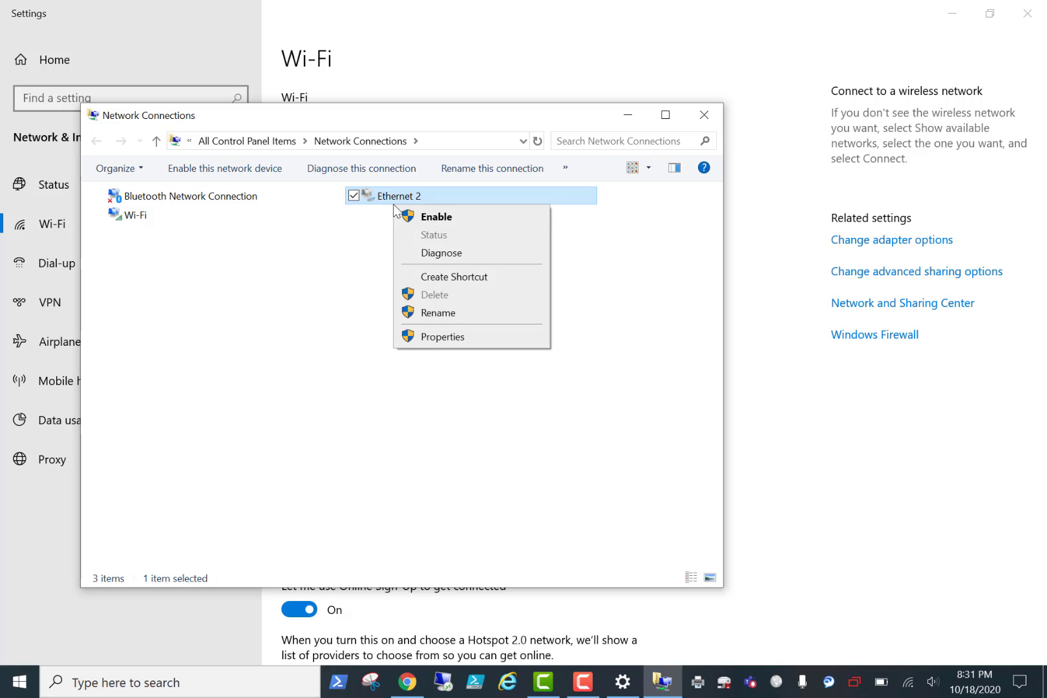
click(437, 218)
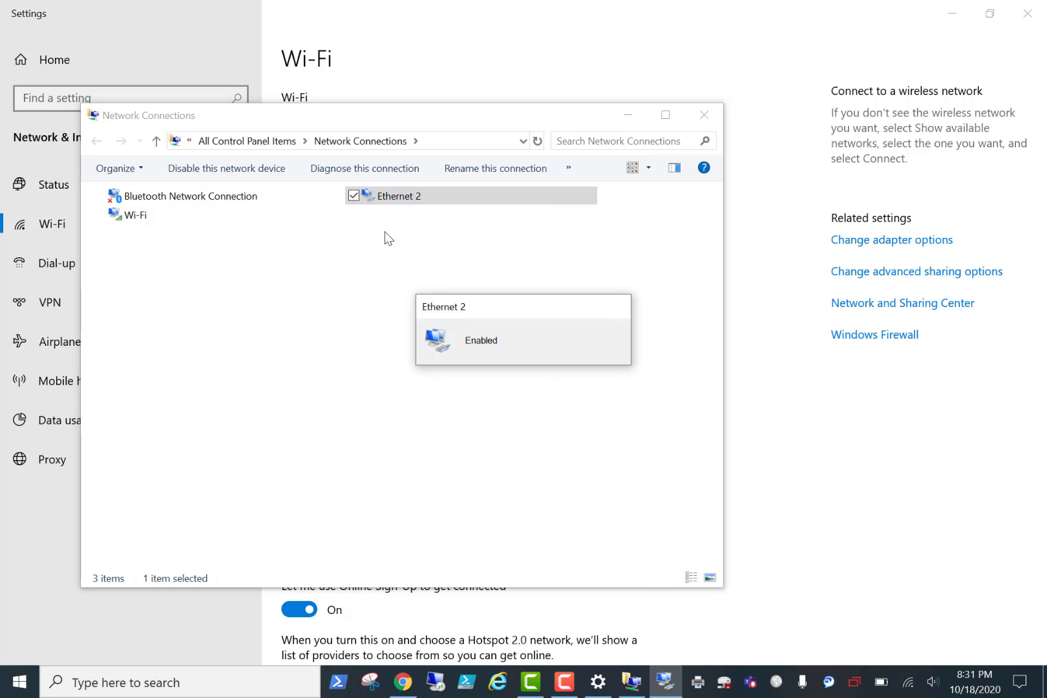
click(420, 285)
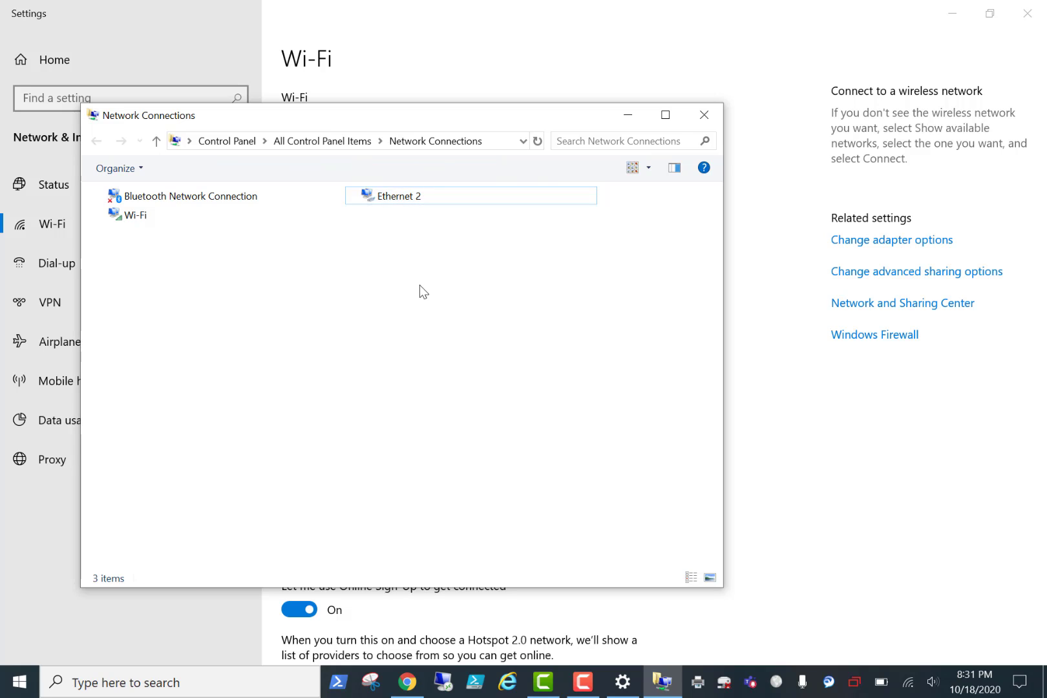
- Review the Wi-Fi adapter's status and its Internet Protocol Version 4 (TCP/IPv4) properties, returning to the status dialog without changes
click(136, 218)
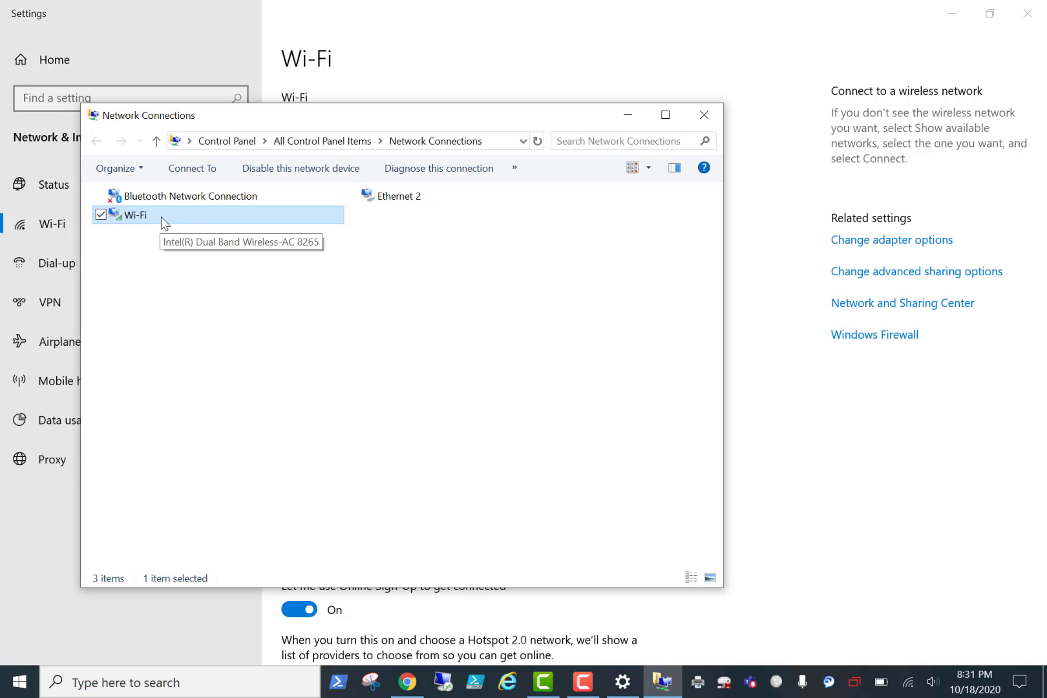
right_click(156, 216)
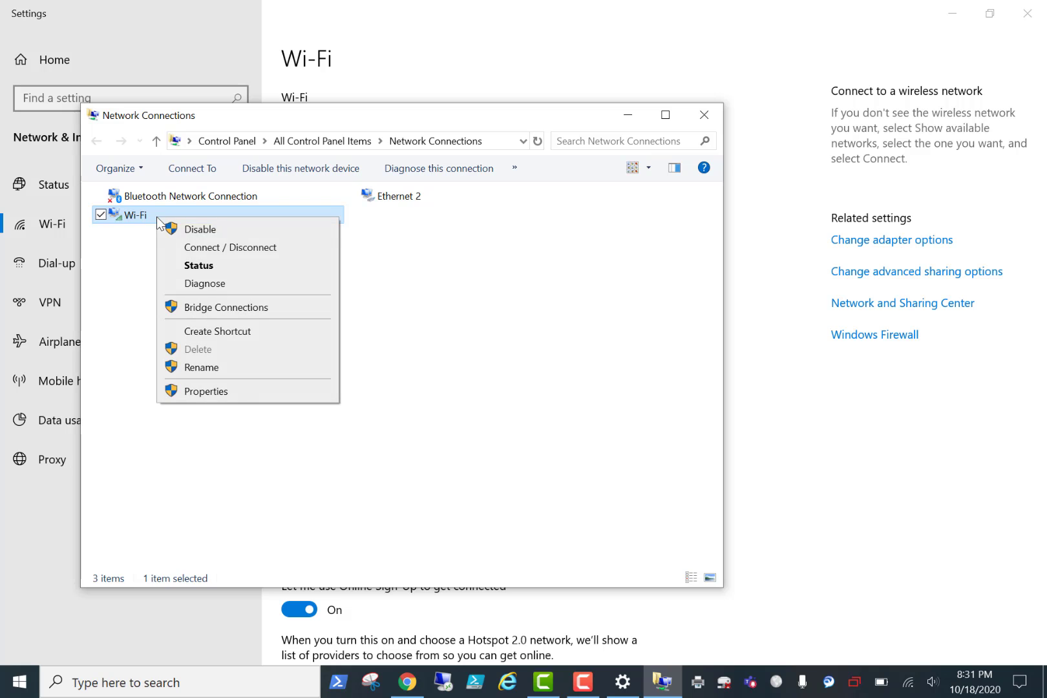
click(208, 267)
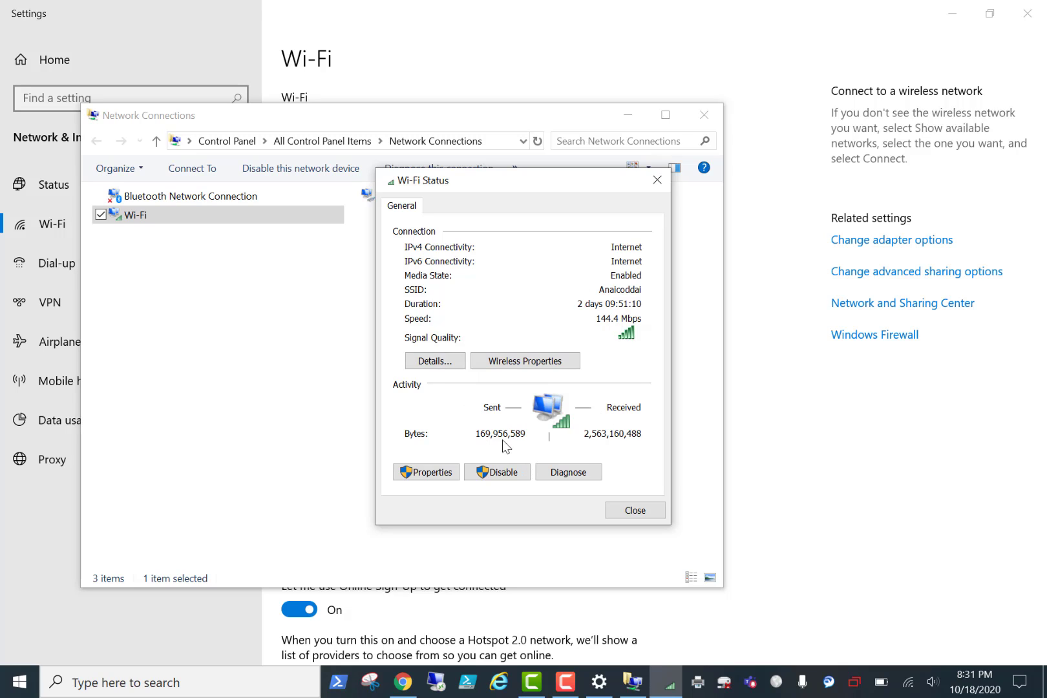
click(432, 472)
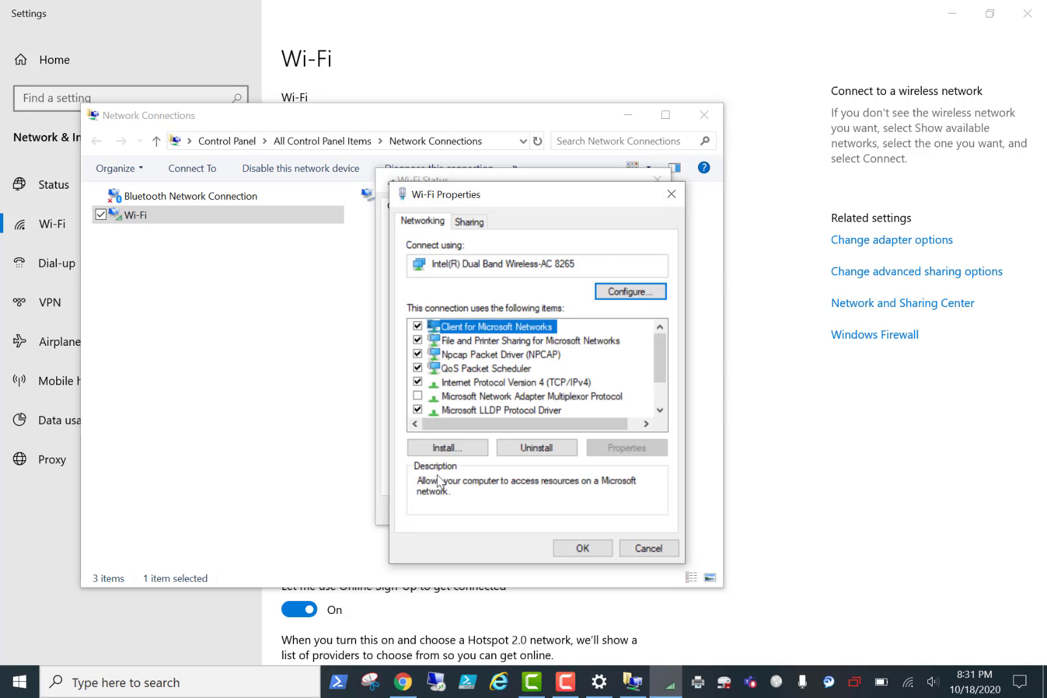
double_click(523, 383)
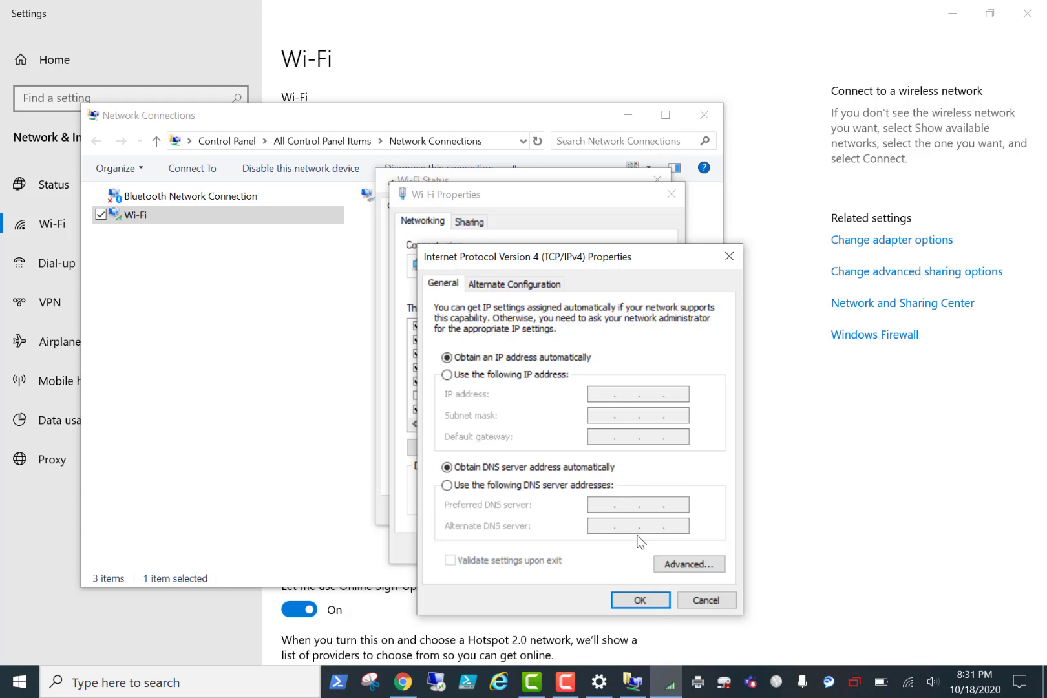
click(645, 607)
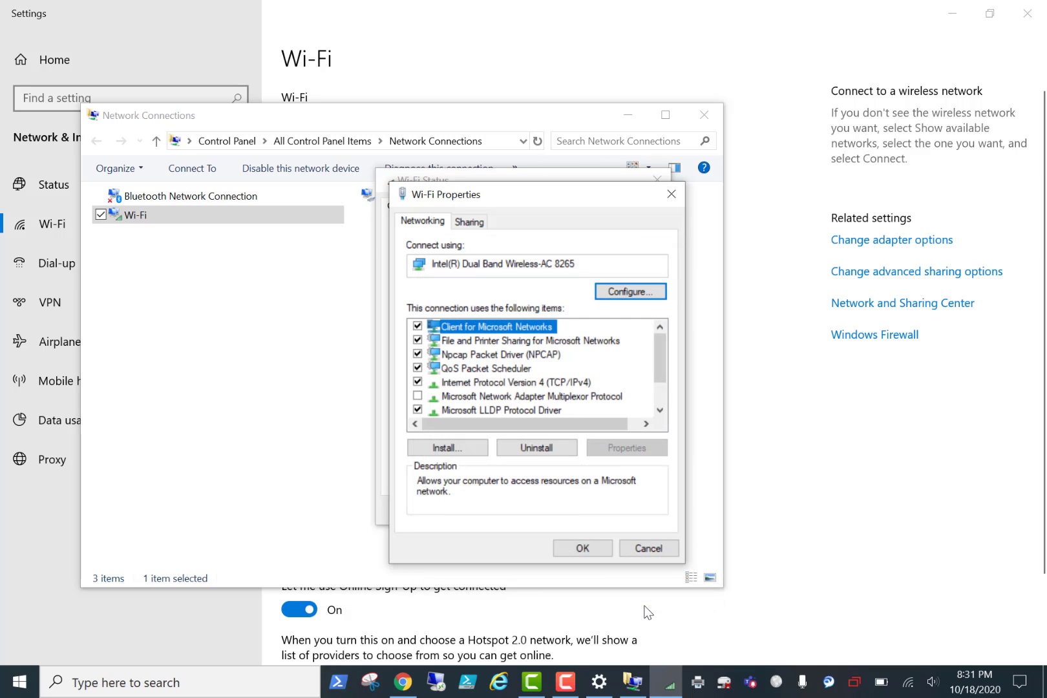
click(668, 192)
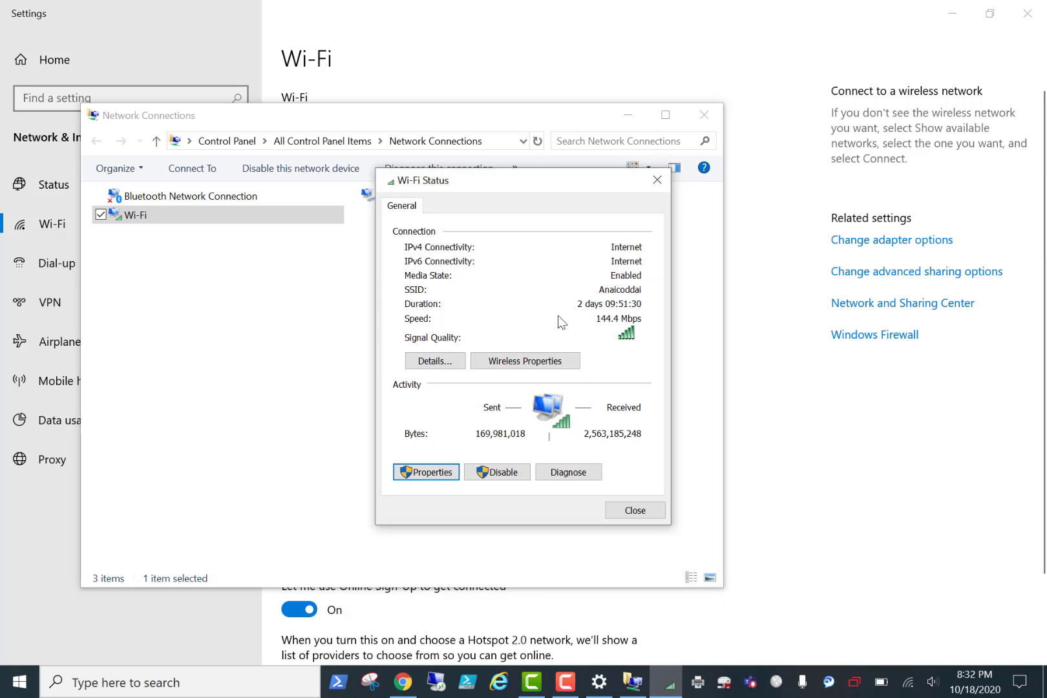
- Examine the Wi-Fi connection details, including the IPv4 address, subnet mask, default gateway and DNS server
click(445, 361)
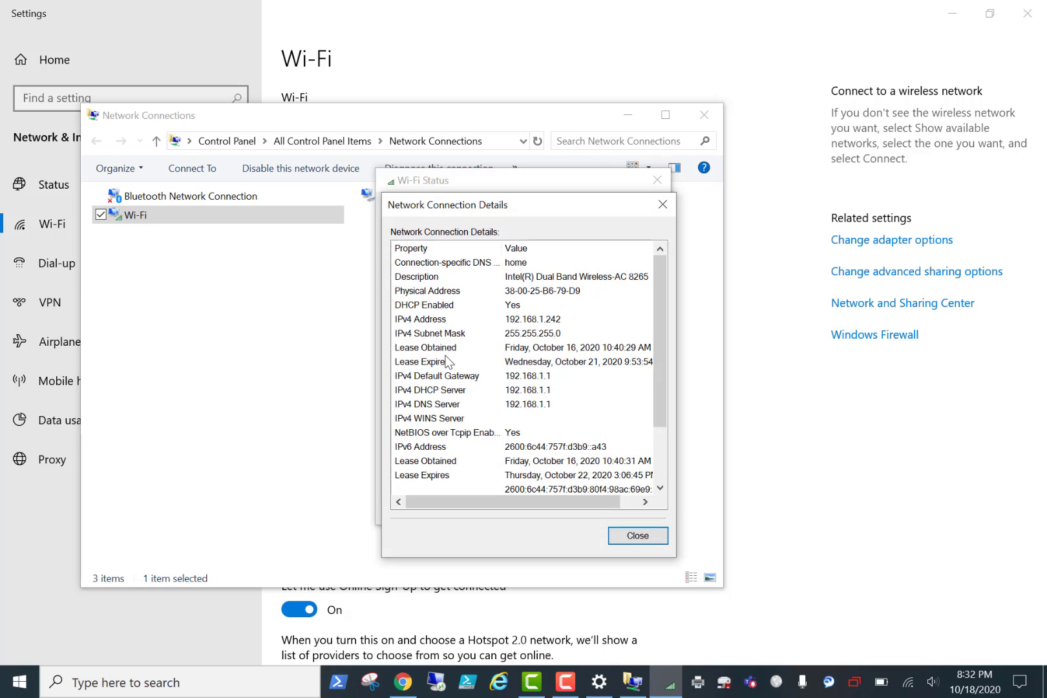
mouse_move(657, 260)
mouse_down()
mouse_move(656, 294)
mouse_move(649, 257)
mouse_up()
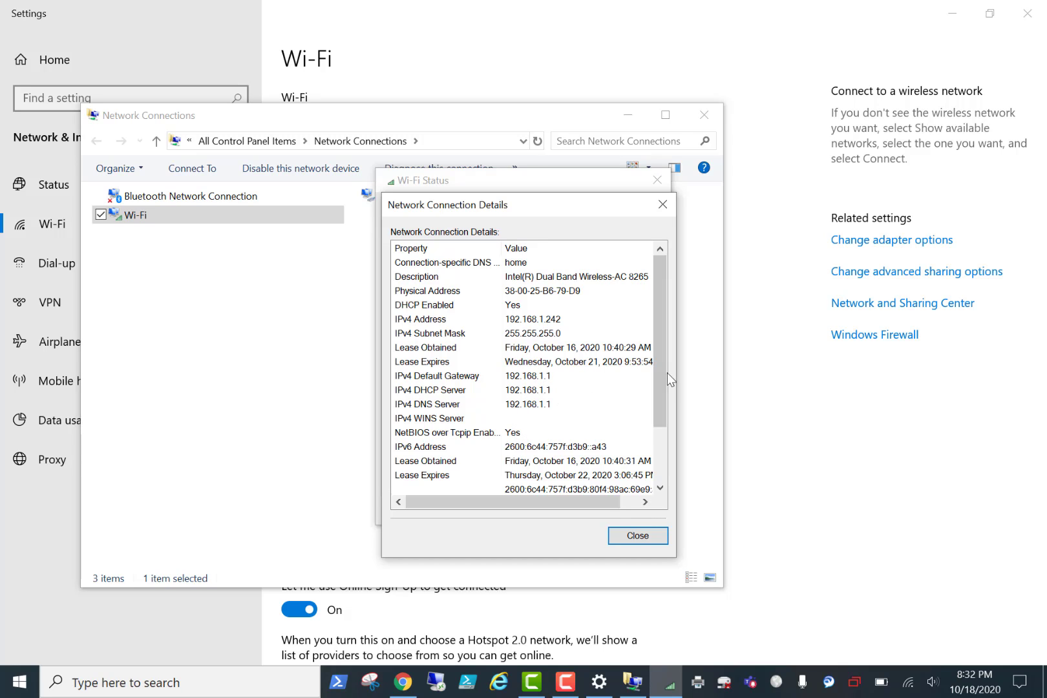
drag(663, 360, 659, 440)
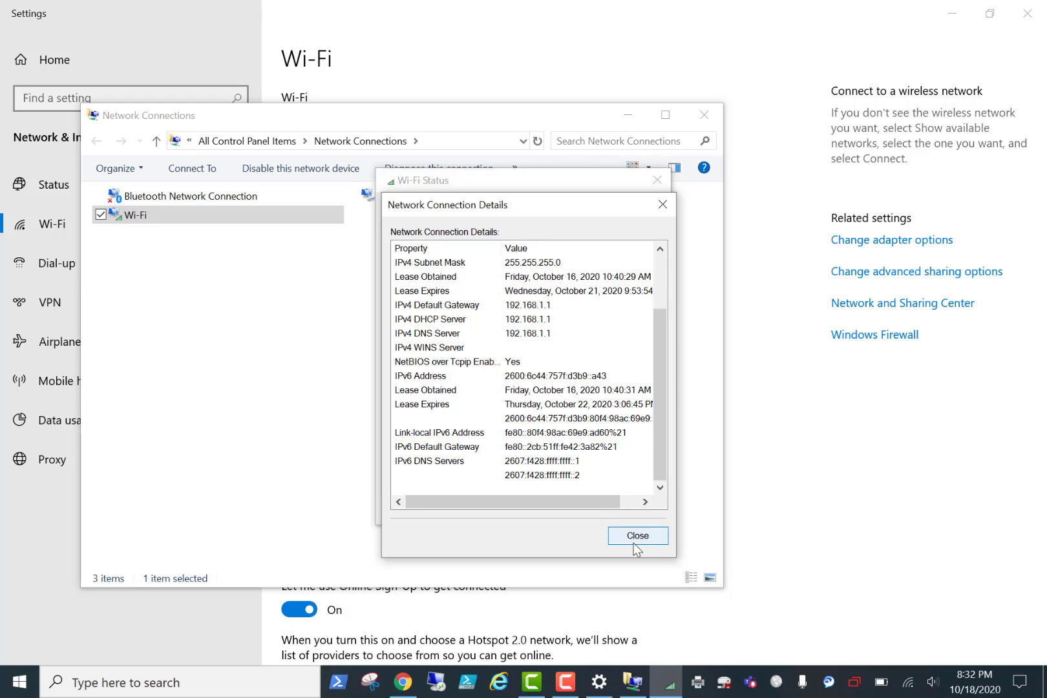
drag(661, 455, 657, 379)
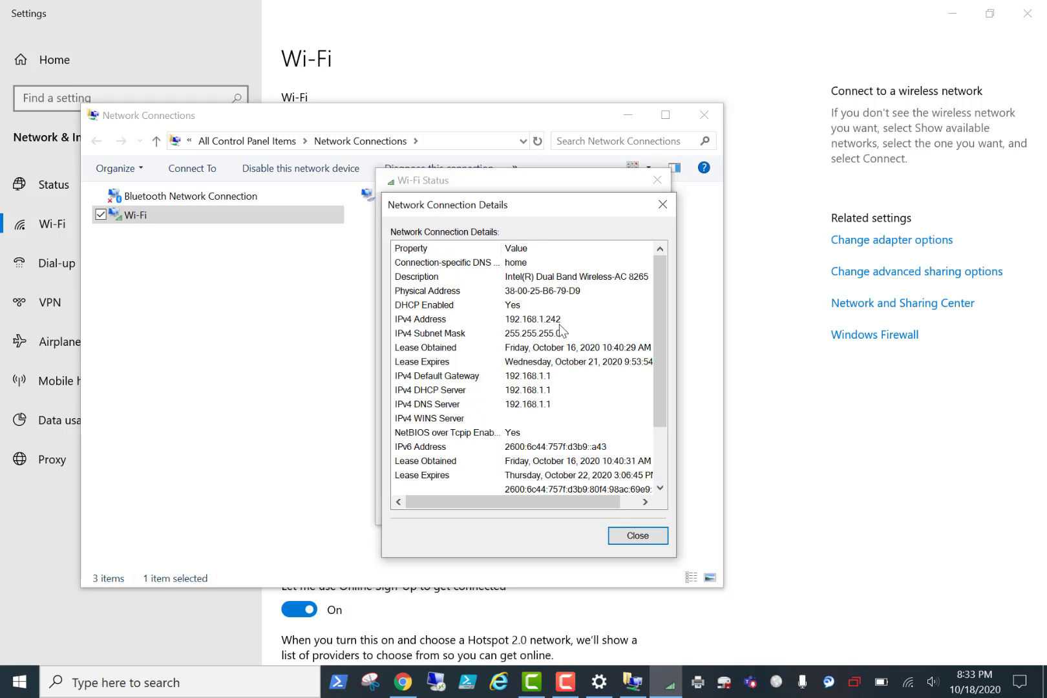
- Open Command Prompt and ping 192.168.1.242
click(199, 679)
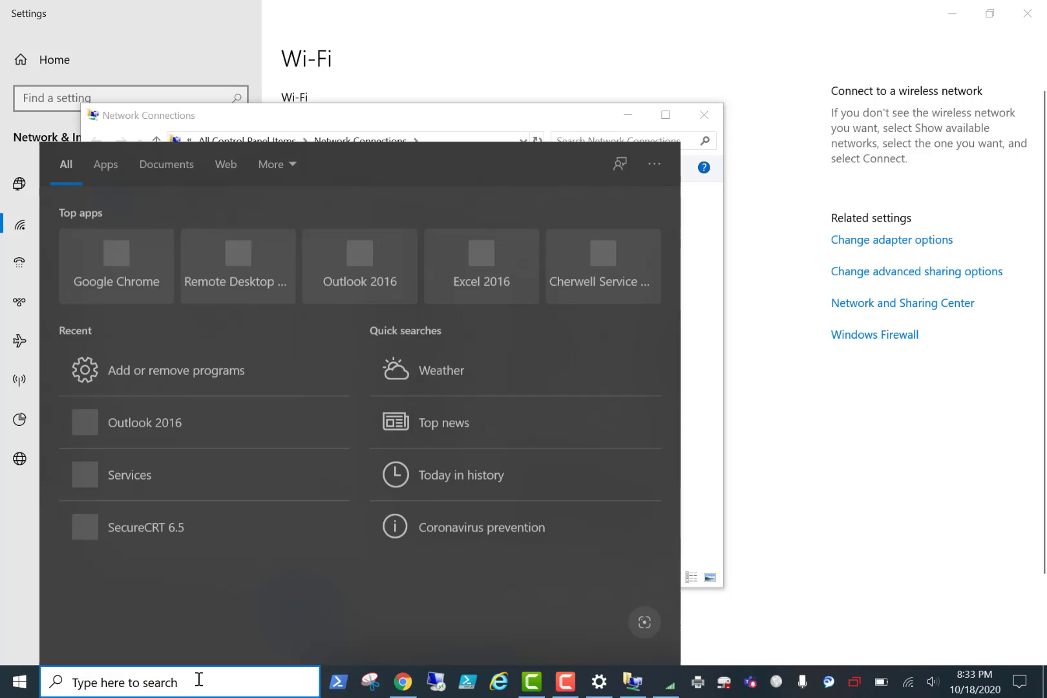
text(cm)
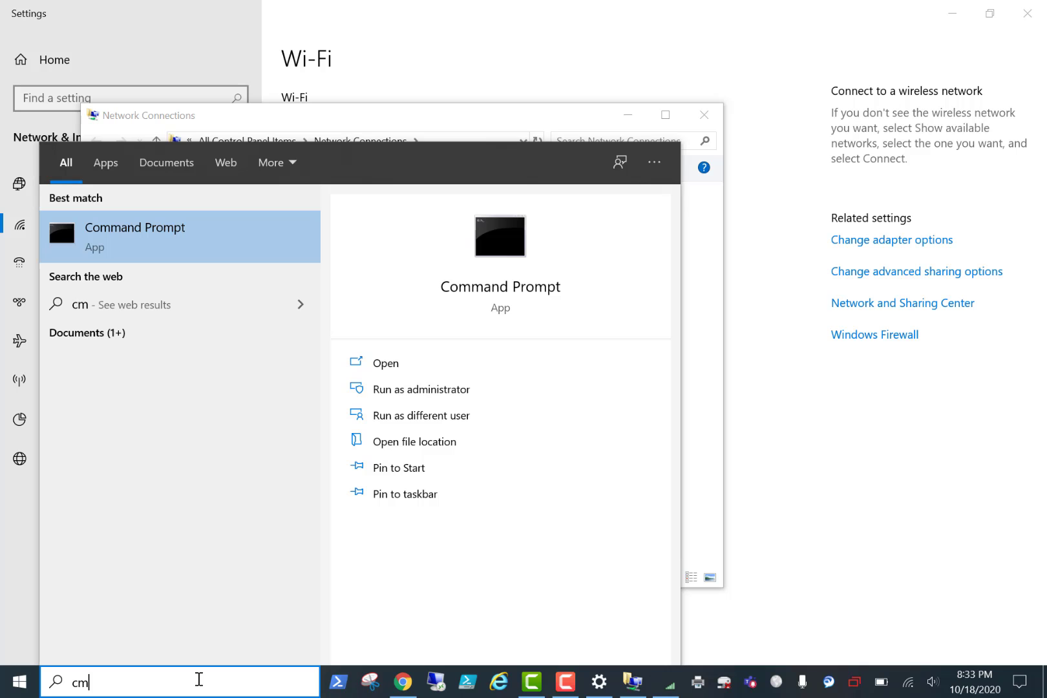
text(d)
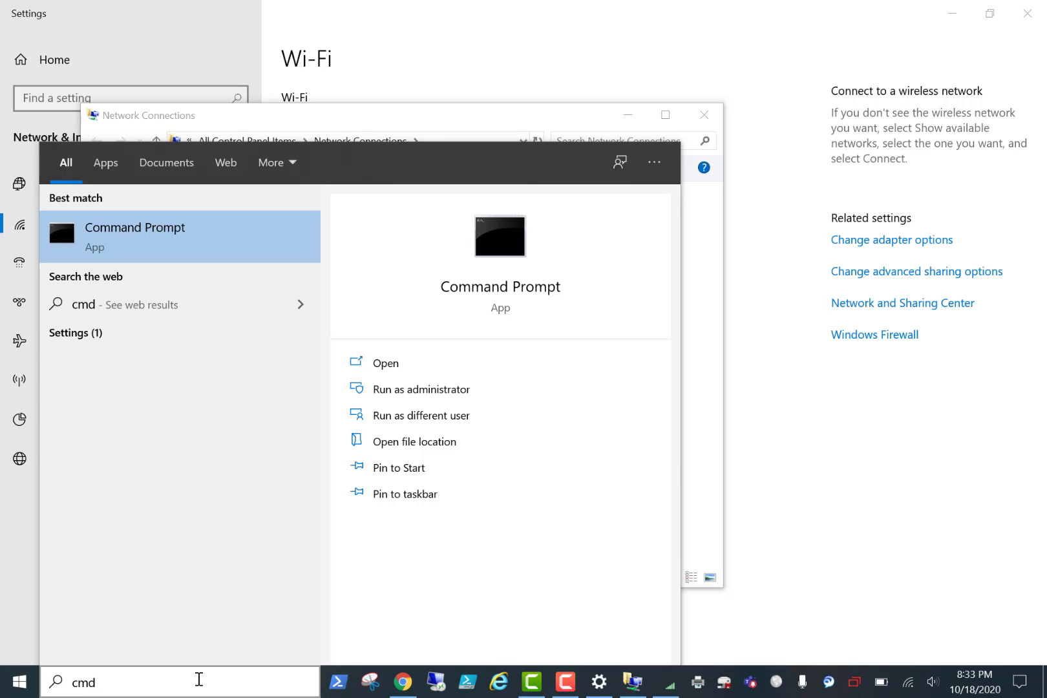
key(Return)
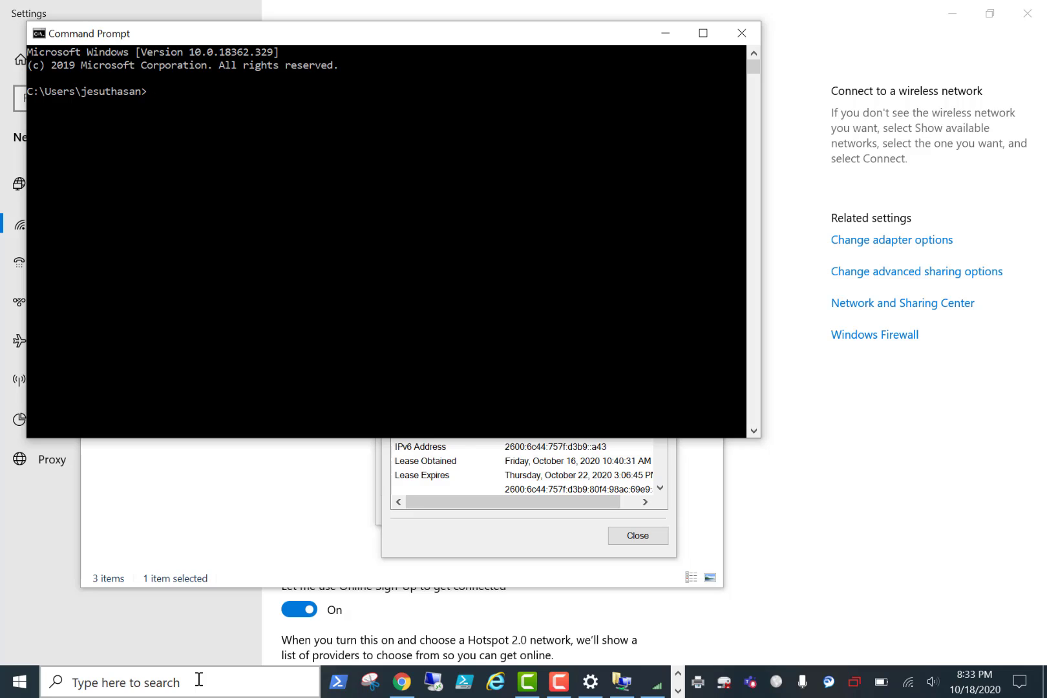
text(ping 192.168.1.242)
key(Return)
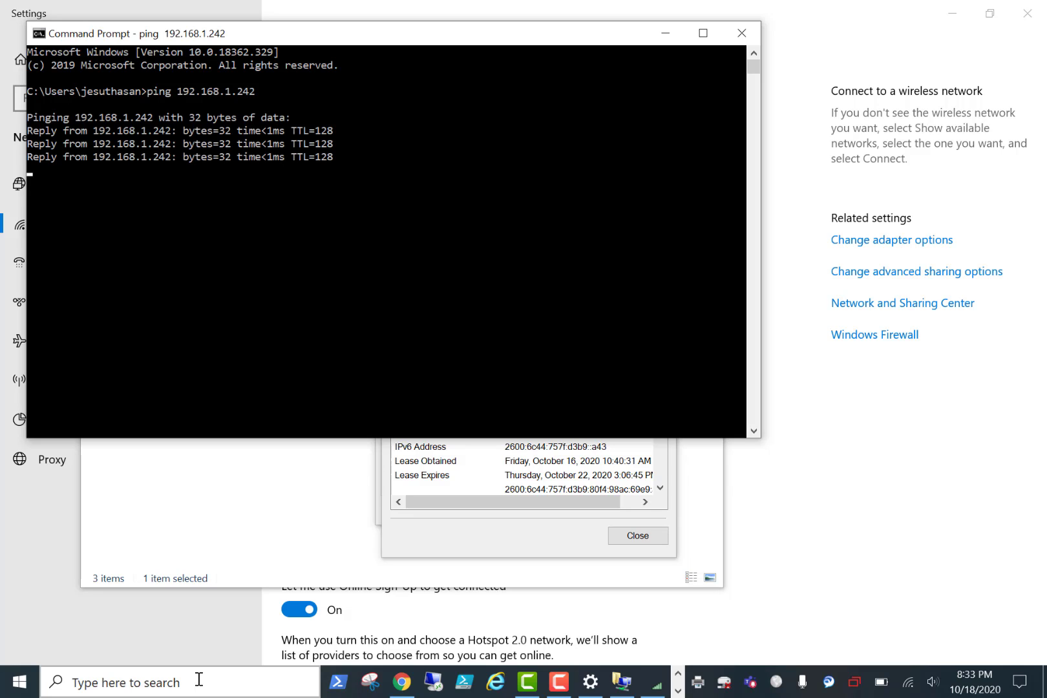
- Ping 192.168.1.243 to check whether the address is in use, and close Command Prompt
key(Up)
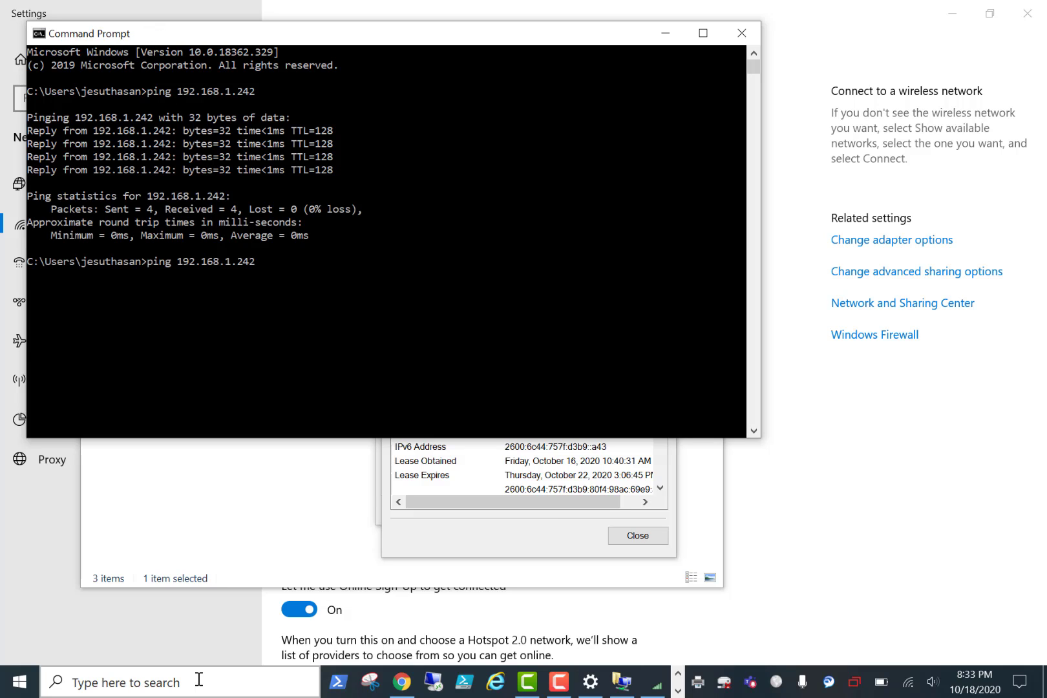
key(BackSpace)
text(3)
key(Return)
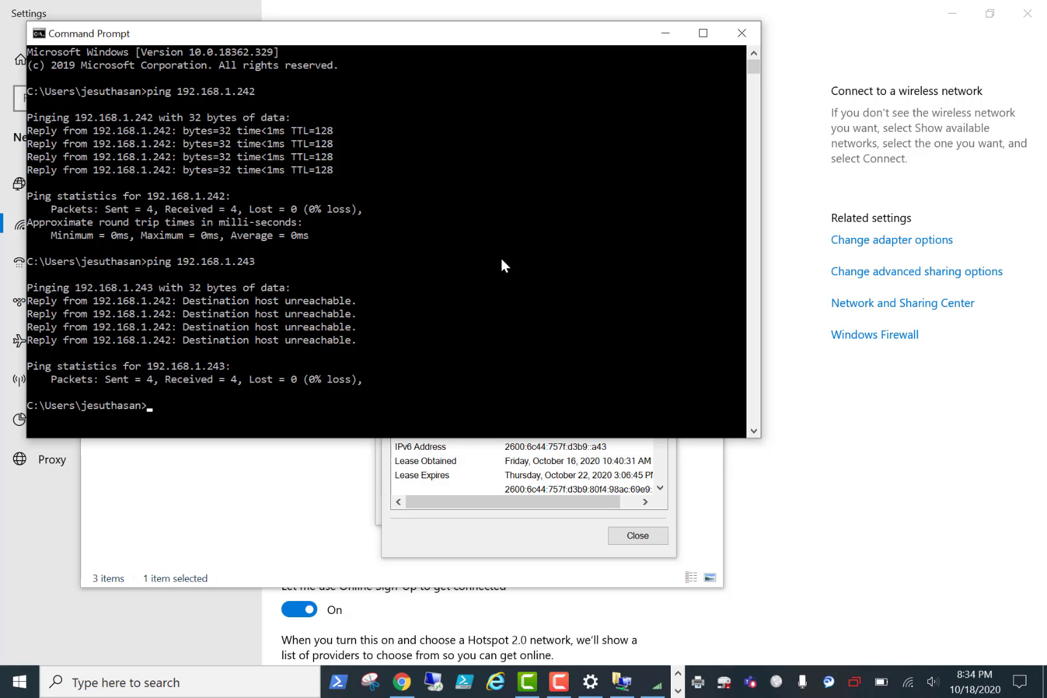
click(741, 33)
- In the Wi-Fi adapter's IPv4 properties, assign the manual IP address 192.168.1.243 with subnet mask 255.255.255.0
click(670, 206)
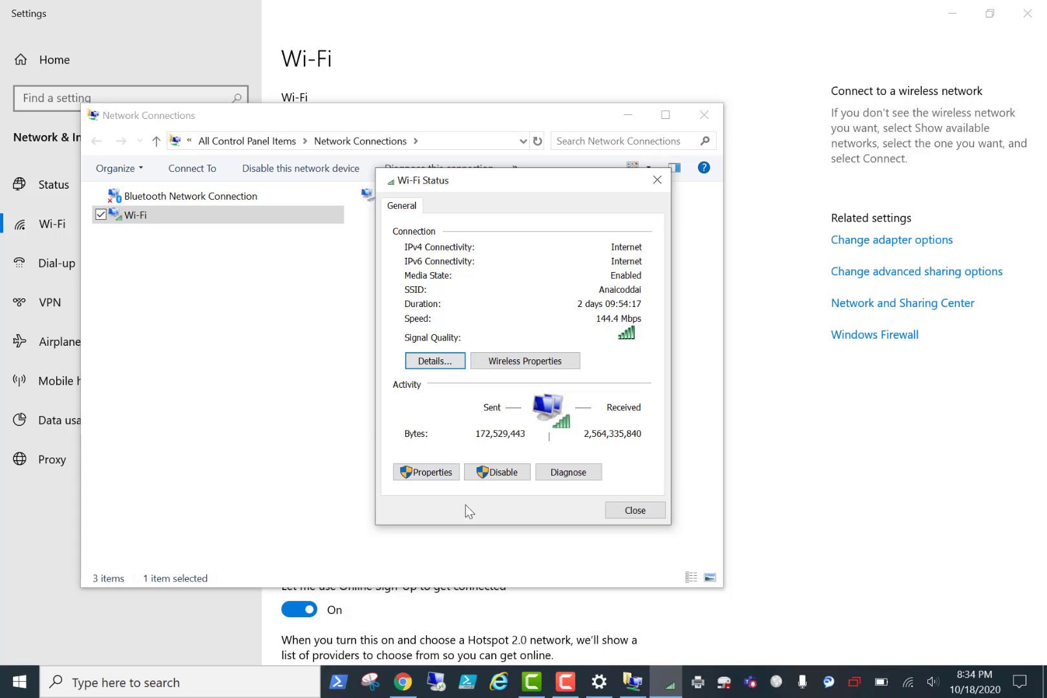
click(435, 475)
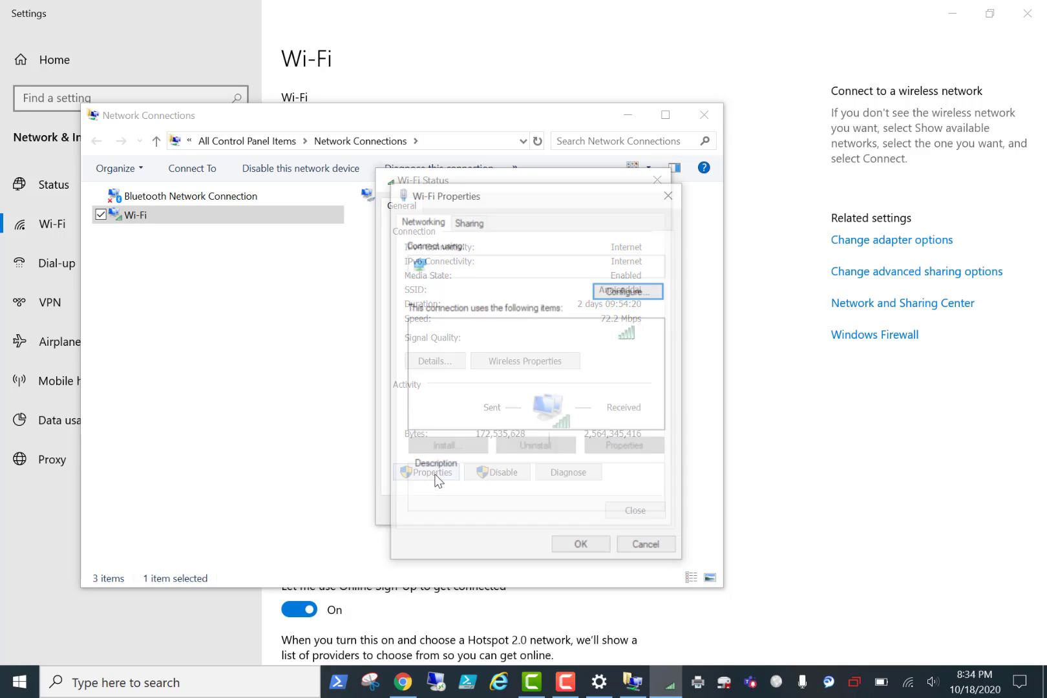
click(520, 383)
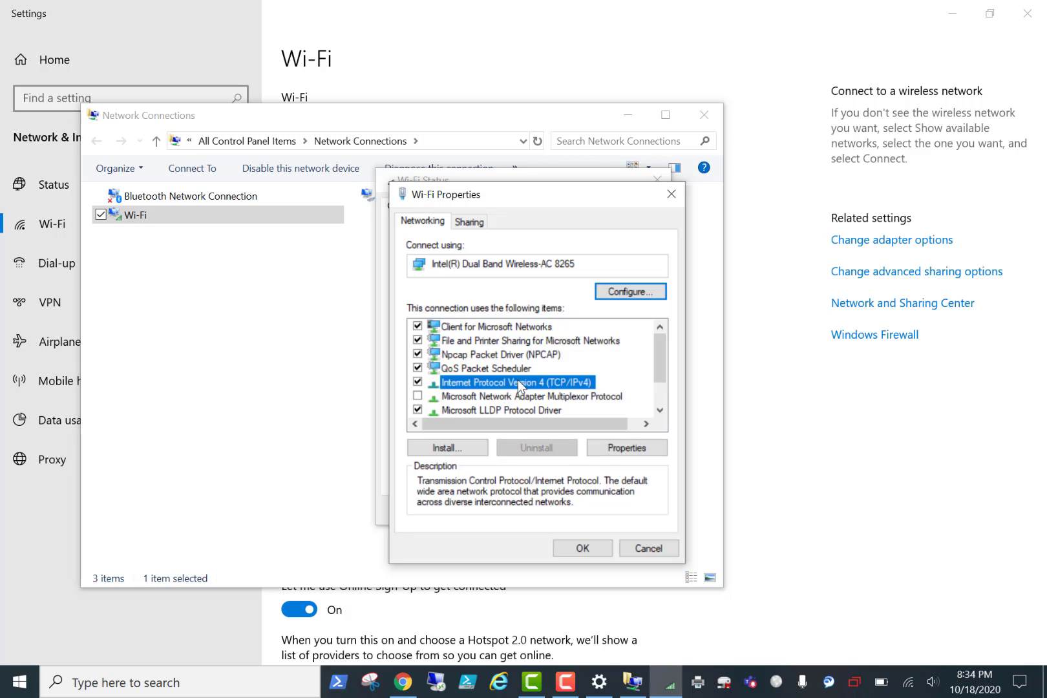
double_click(521, 383)
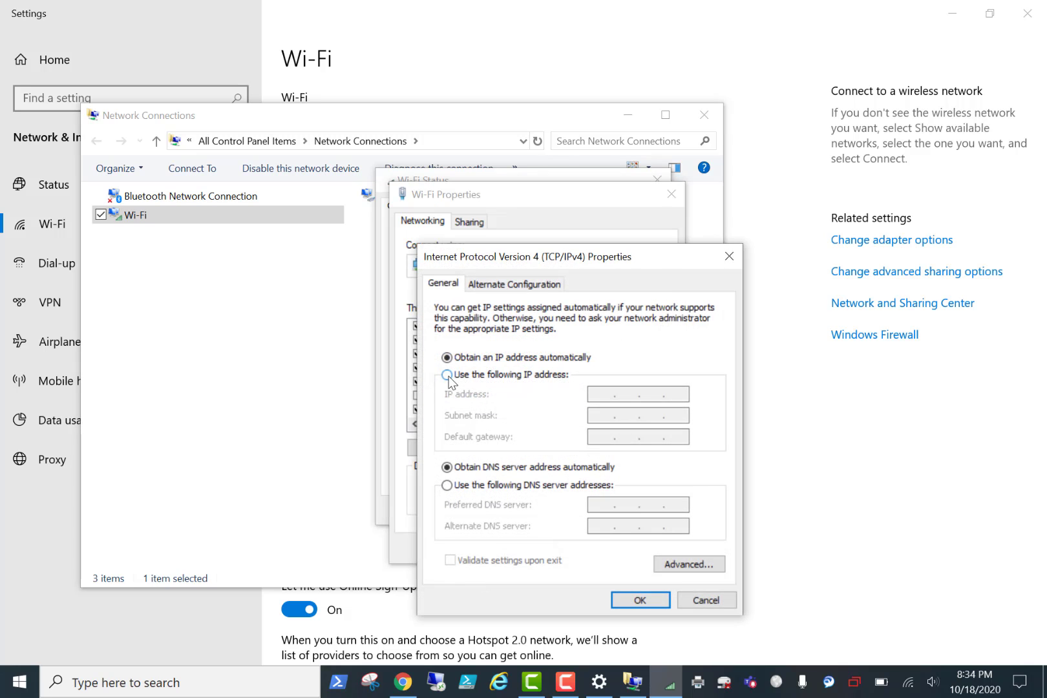
click(447, 376)
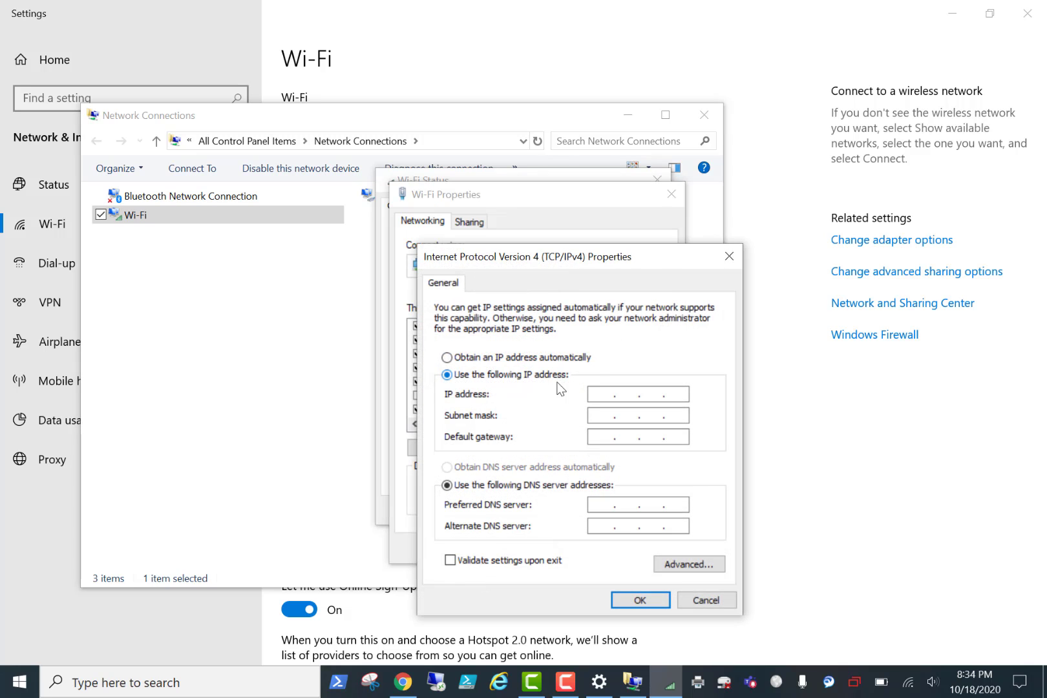
click(605, 396)
text(192 . 168 . 1 . 243)
click(598, 416)
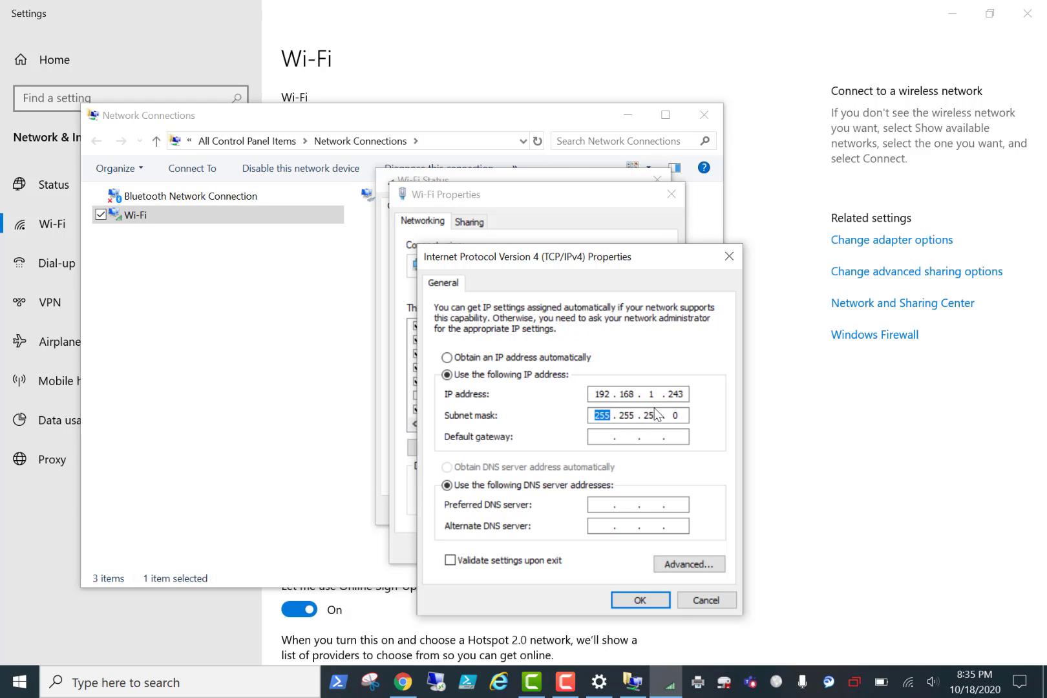
click(606, 393)
- Set both the default gateway and the preferred DNS server to 192.168.1.1
click(611, 436)
text(192 . 168 . 1 . 1)
click(597, 503)
text(192 . 168 . 1 )
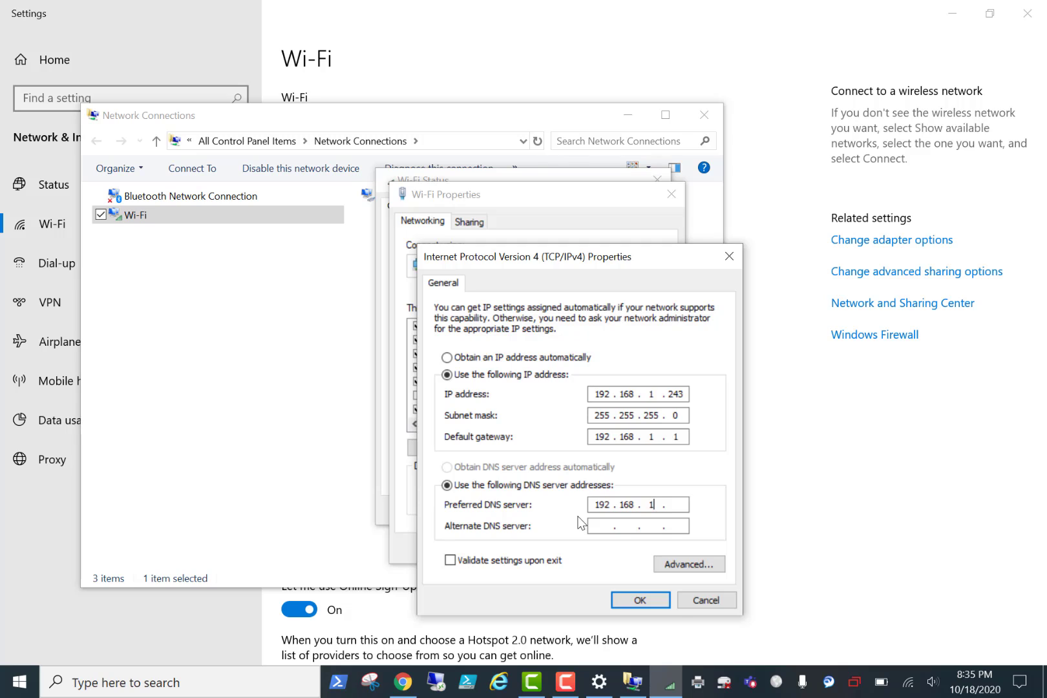
text(. 1)
- Enter 8.8.8.8 as the alternate DNS server
click(597, 527)
text(8 . 8 . 8 . 8)
click(683, 437)
- Clear the alternate DNS server address and apply the IPv4 settings
click(684, 528)
key(BackSpace)
key(BackSpace)
key(BackSpace)
key(BackSpace)
click(642, 600)
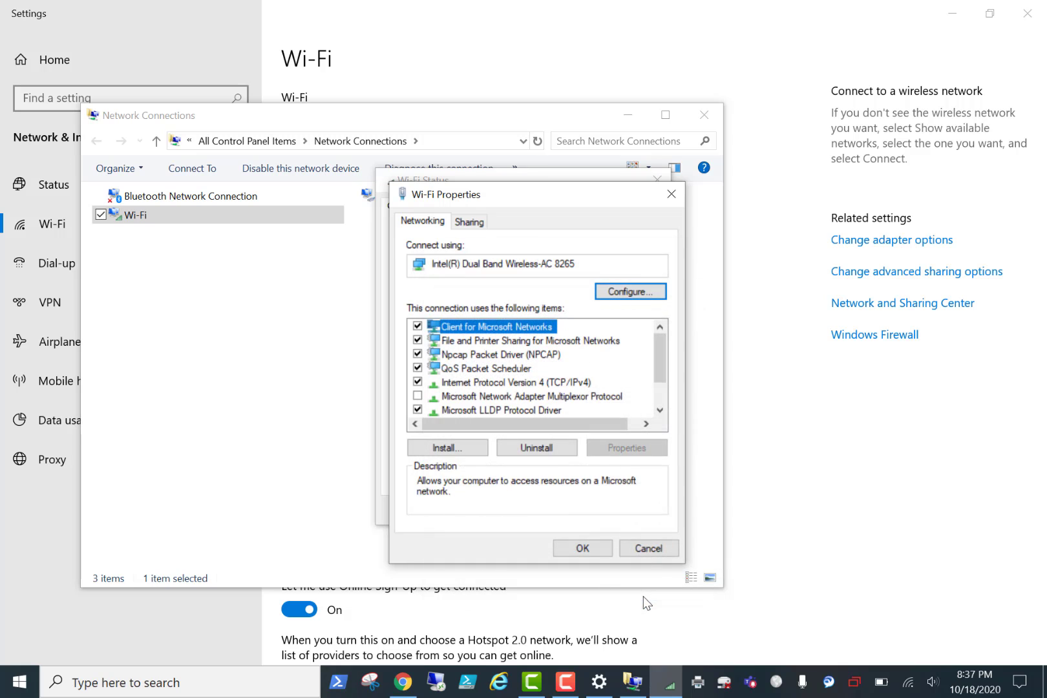
- Confirm the Wi-Fi adapter's properties and close its status dialog, the Network Connections window and Settings
click(582, 548)
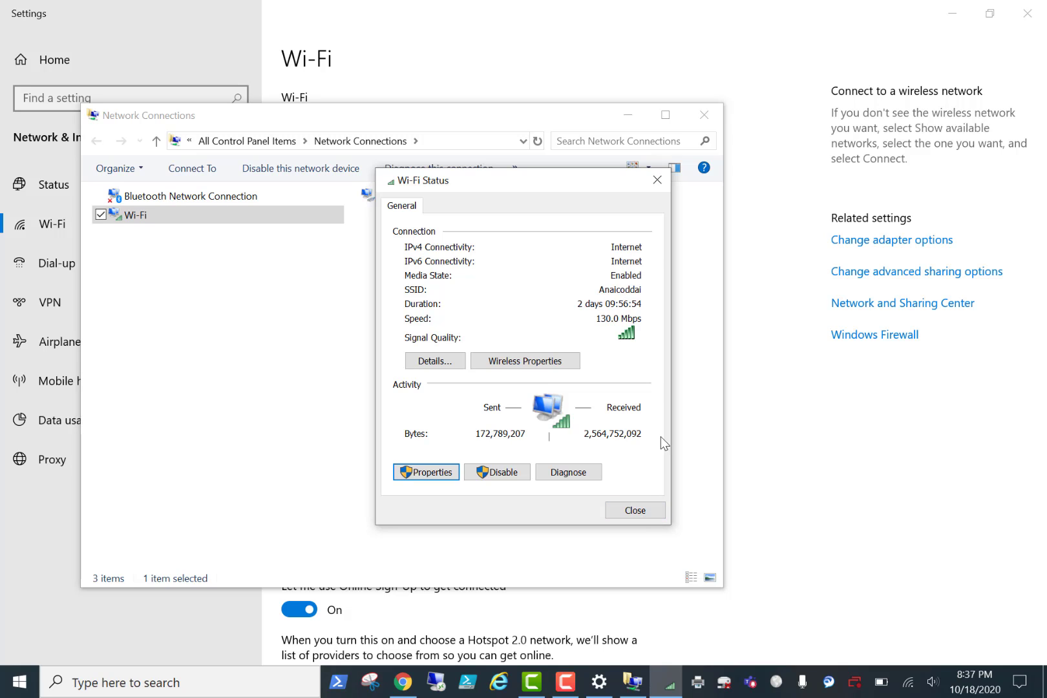
click(629, 518)
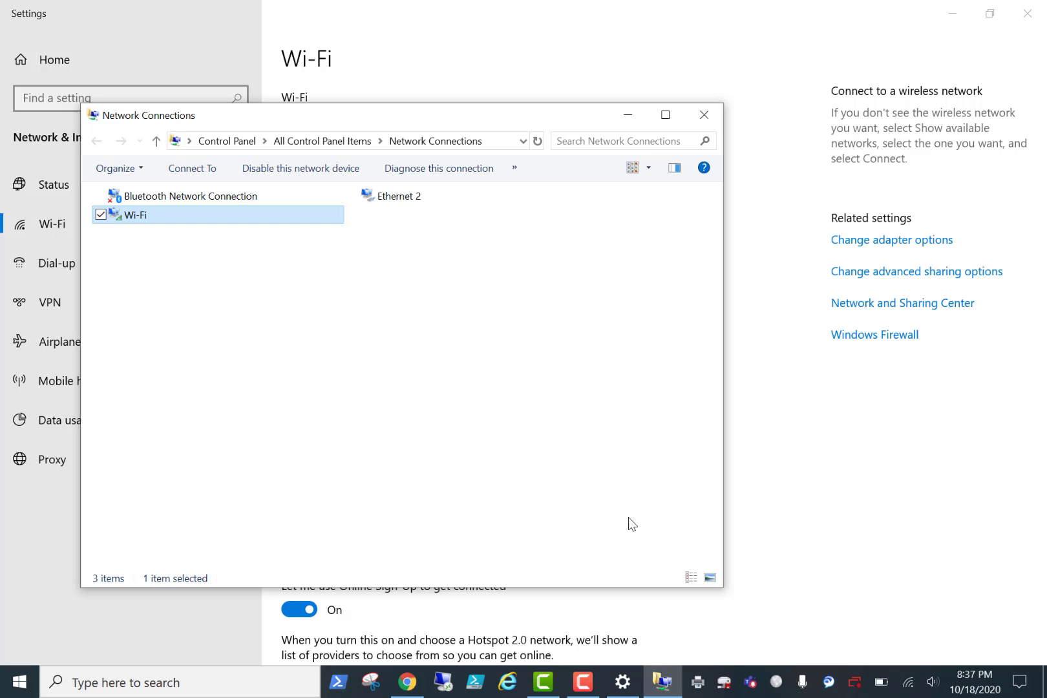
click(704, 114)
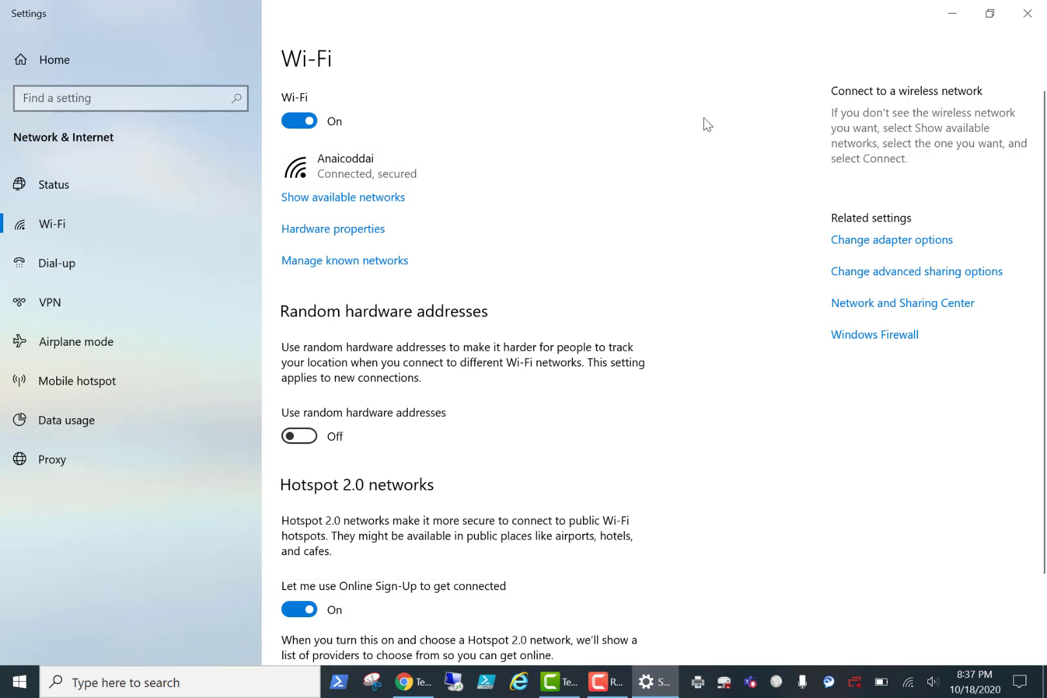
click(1027, 13)
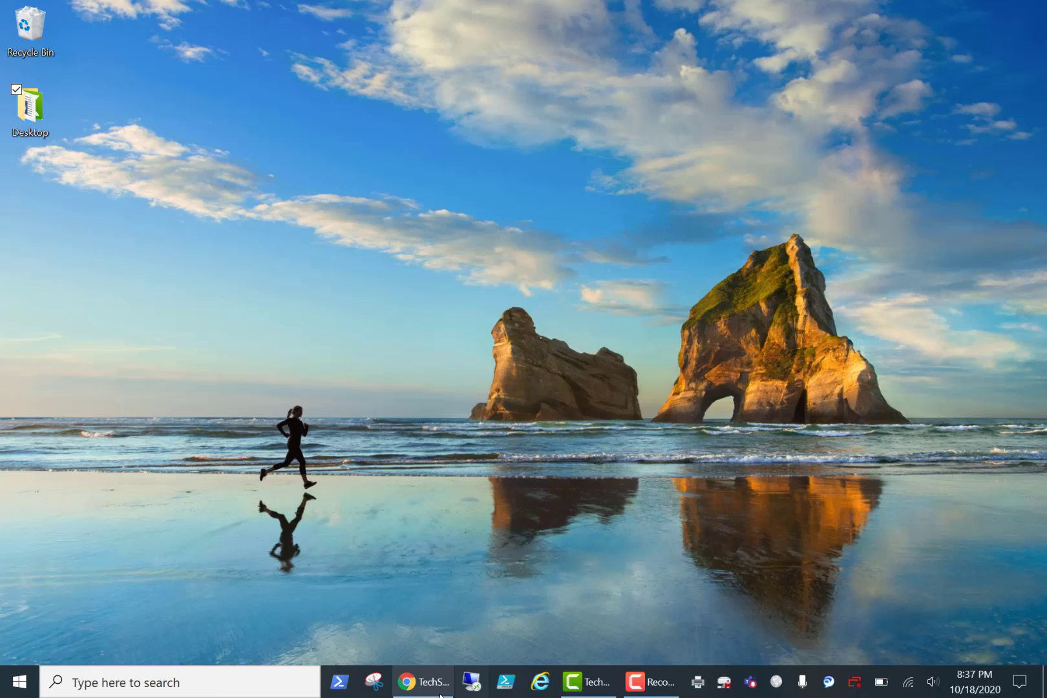
- Open Command Prompt and run ipconfig /all to list the full network configuration
click(181, 684)
text(cmd)
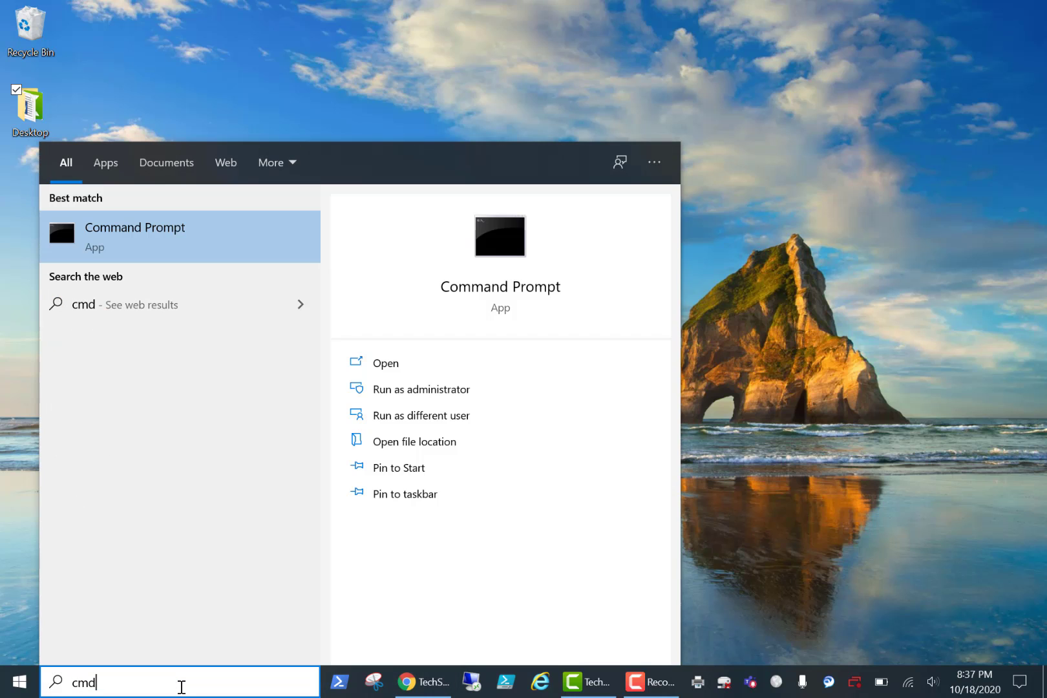
key(Return)
text(ipconfig)
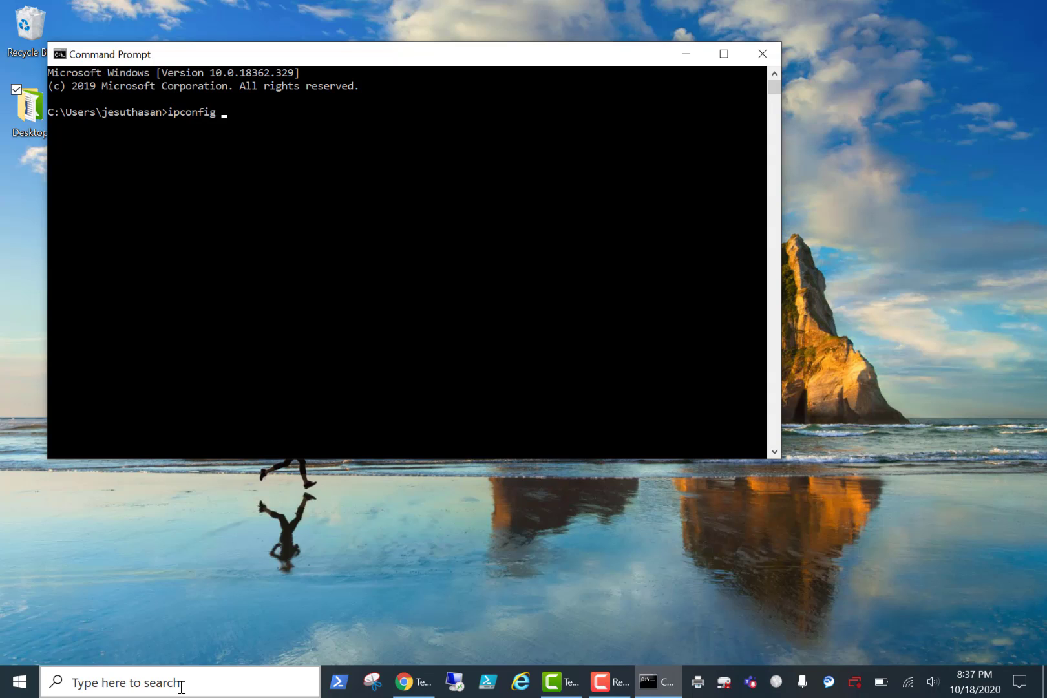
text( /all)
key(Return)
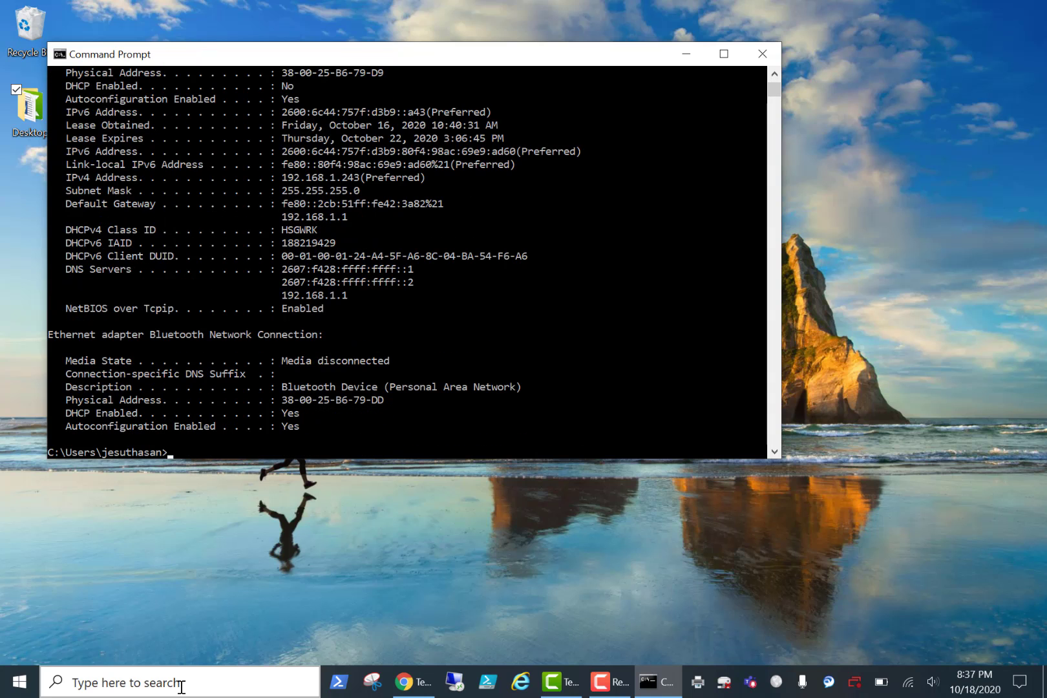
- Maximize the Command Prompt window and review the ipconfig output from its beginning through the Wi-Fi adapter's section
click(724, 54)
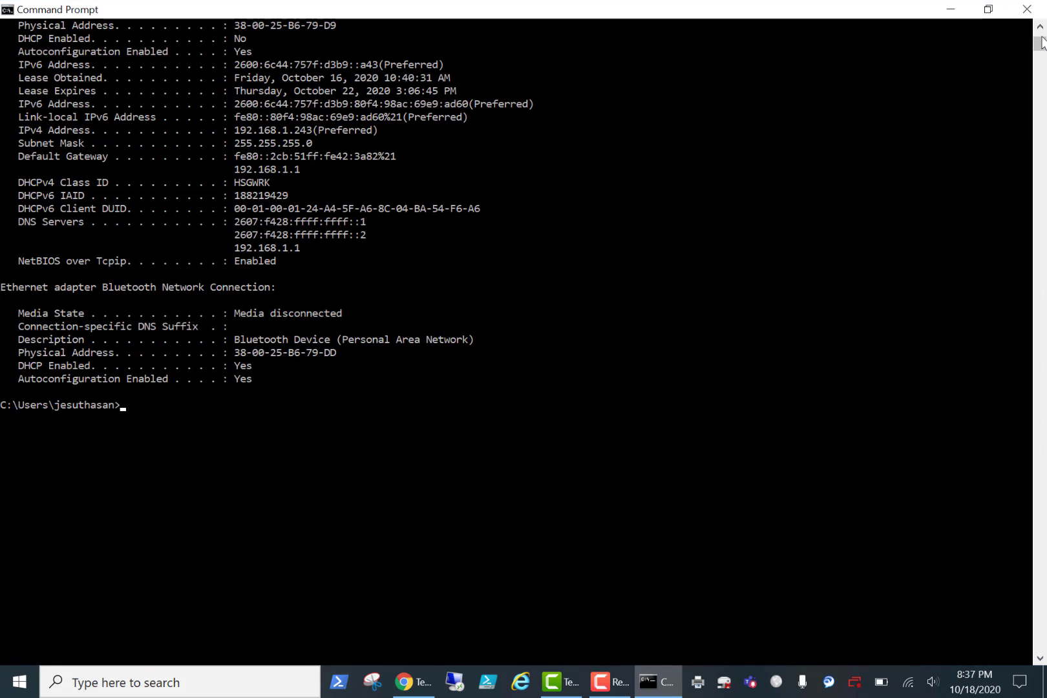
drag(1040, 43, 1040, 25)
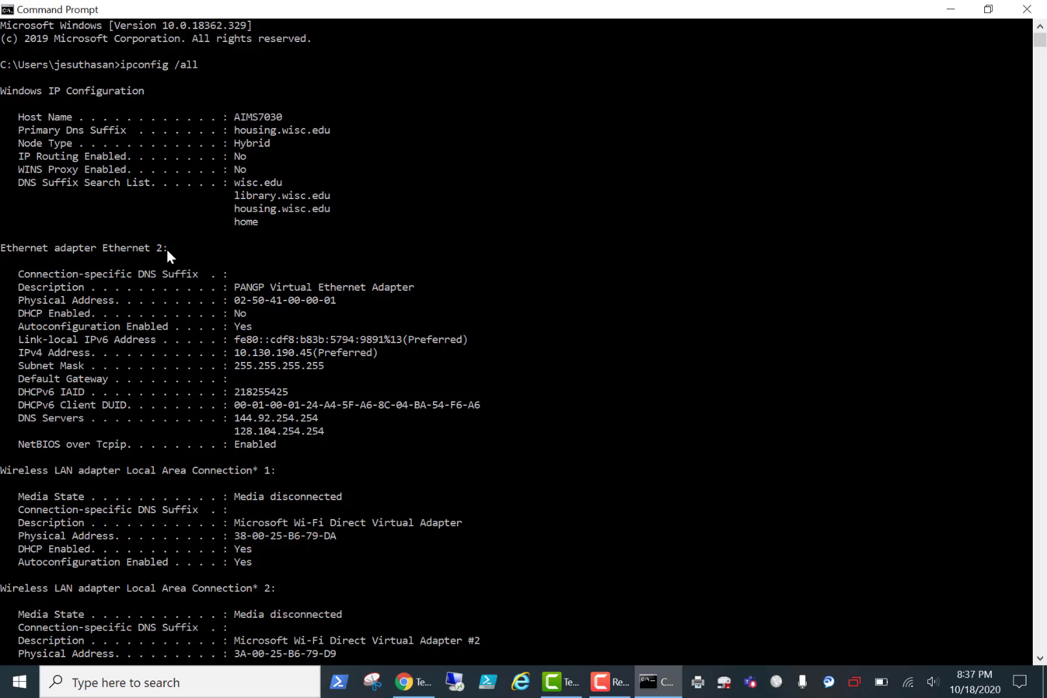
click(248, 261)
click(251, 261)
click(1040, 658)
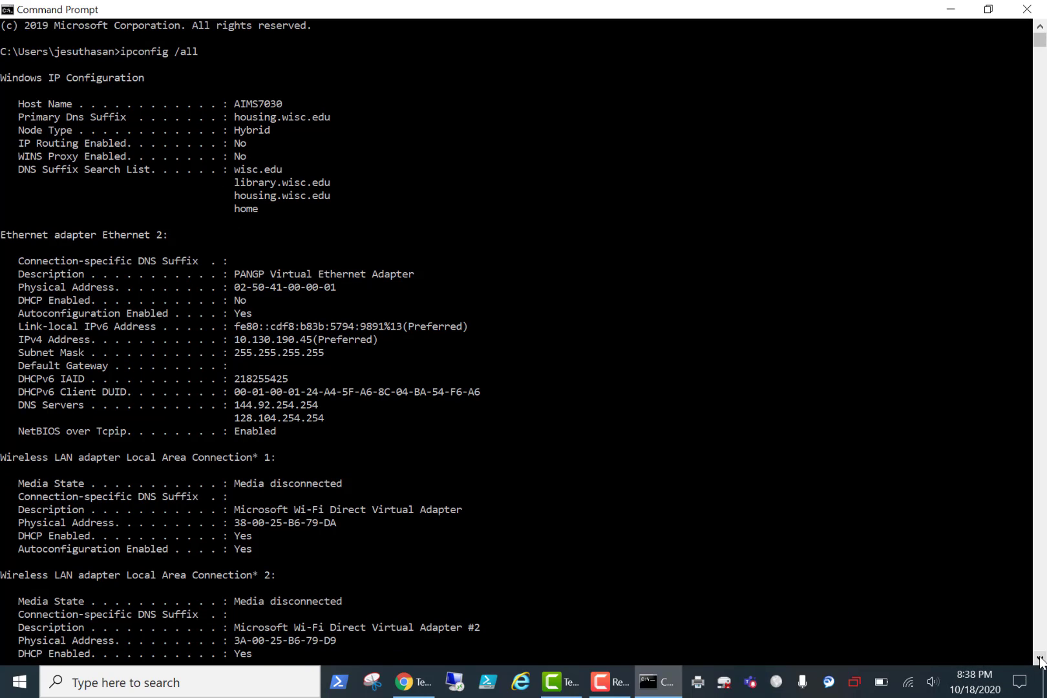
scroll(1040, 658, down, 6)
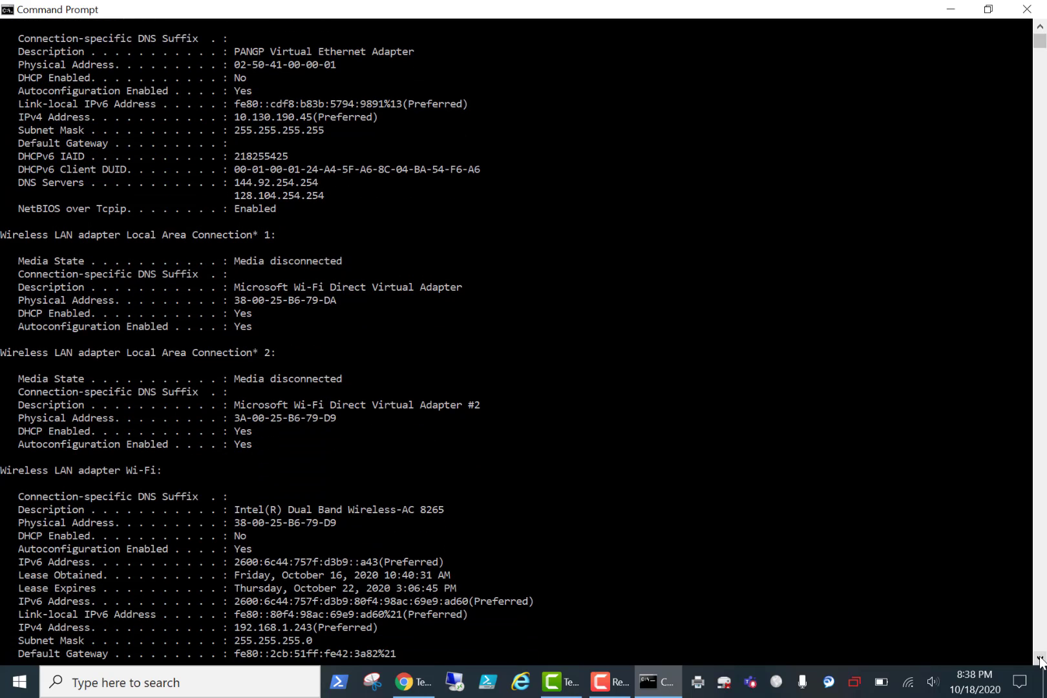
scroll(1039, 658, down, 7)
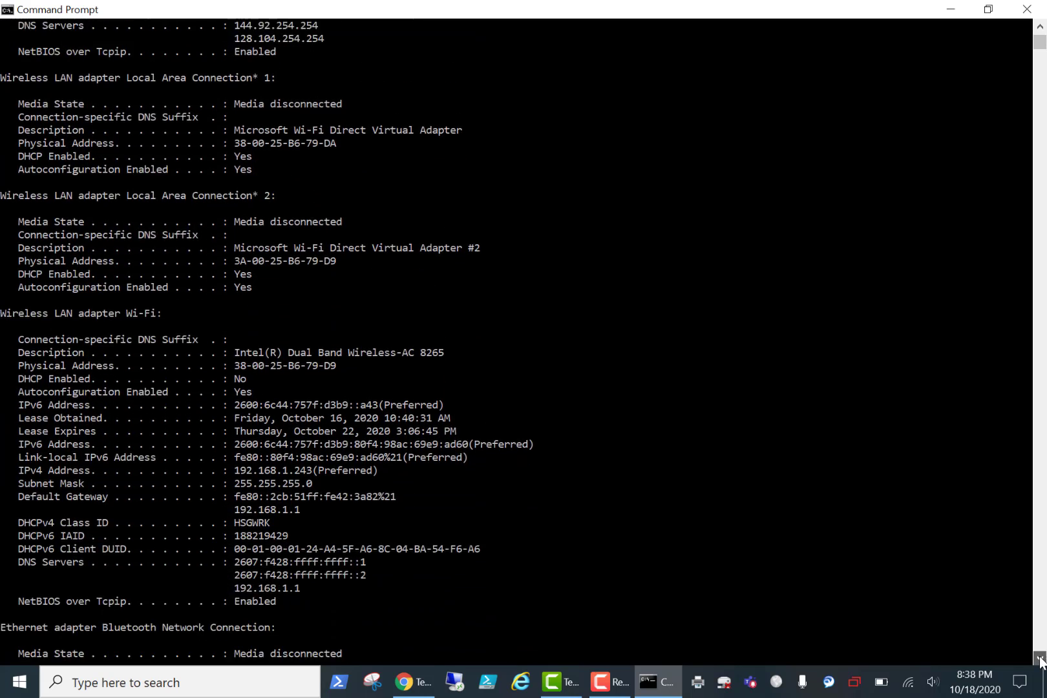
scroll(1039, 658, down, 2)
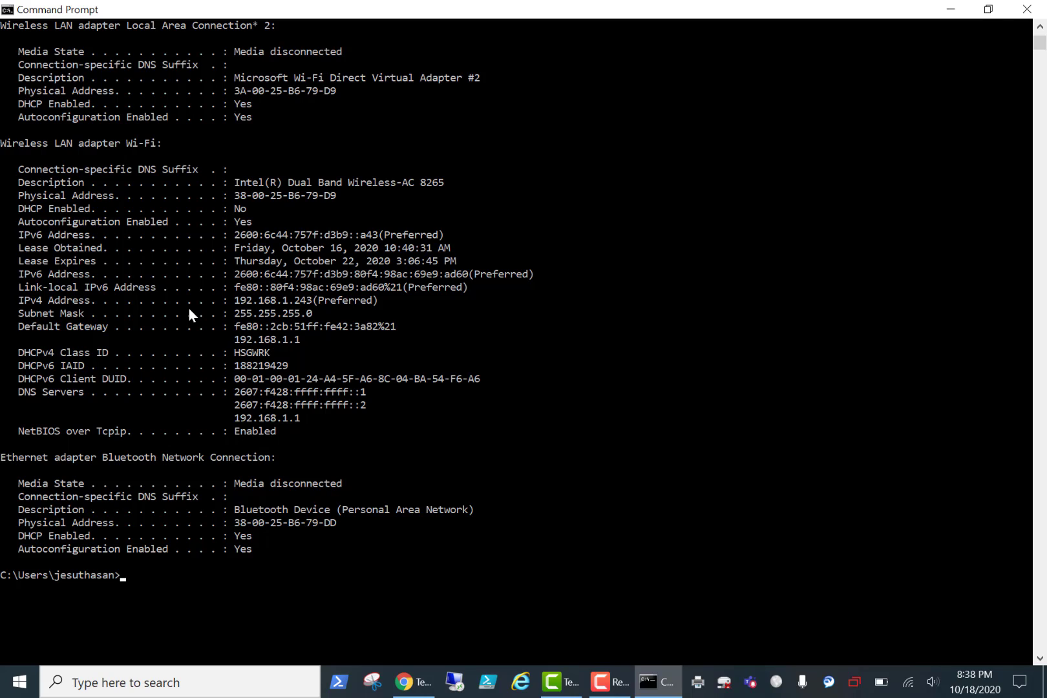
- Check the Wi-Fi adapter's IPv4 address, subnet mask, default gateway and DNS servers by highlighting those lines, and clear the highlight
drag(14, 300, 385, 338)
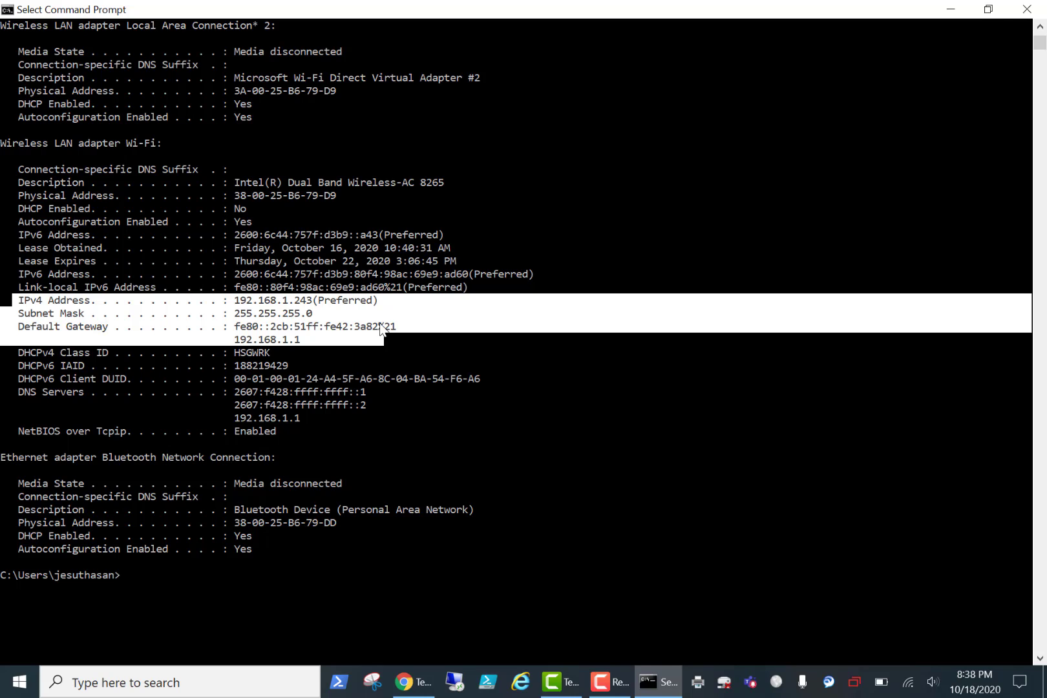
click(308, 352)
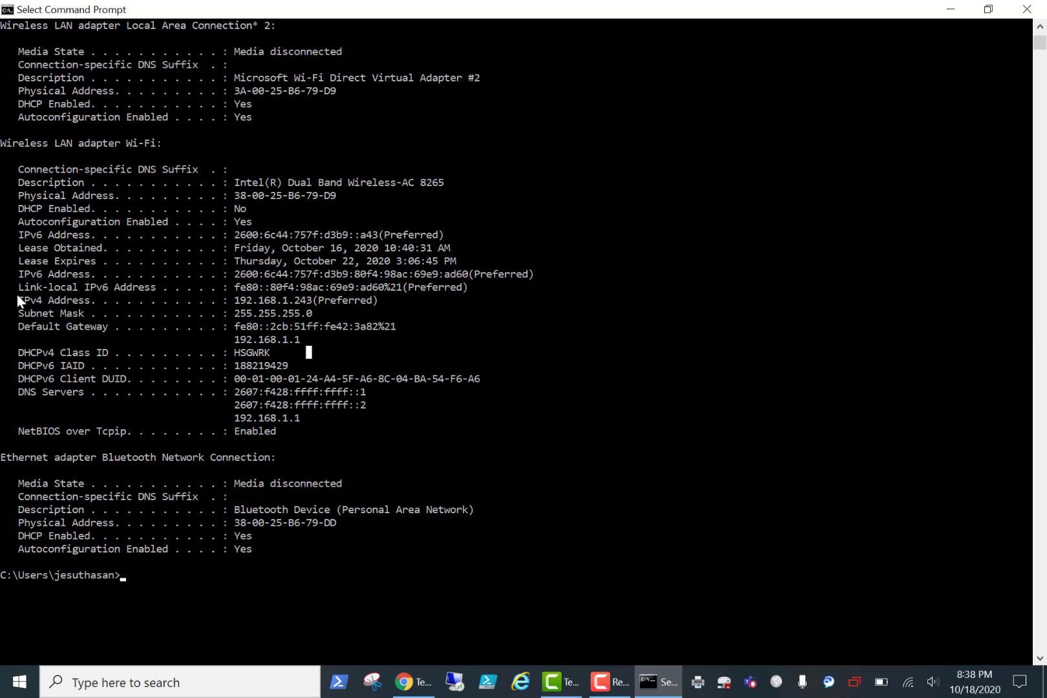
drag(18, 295, 277, 425)
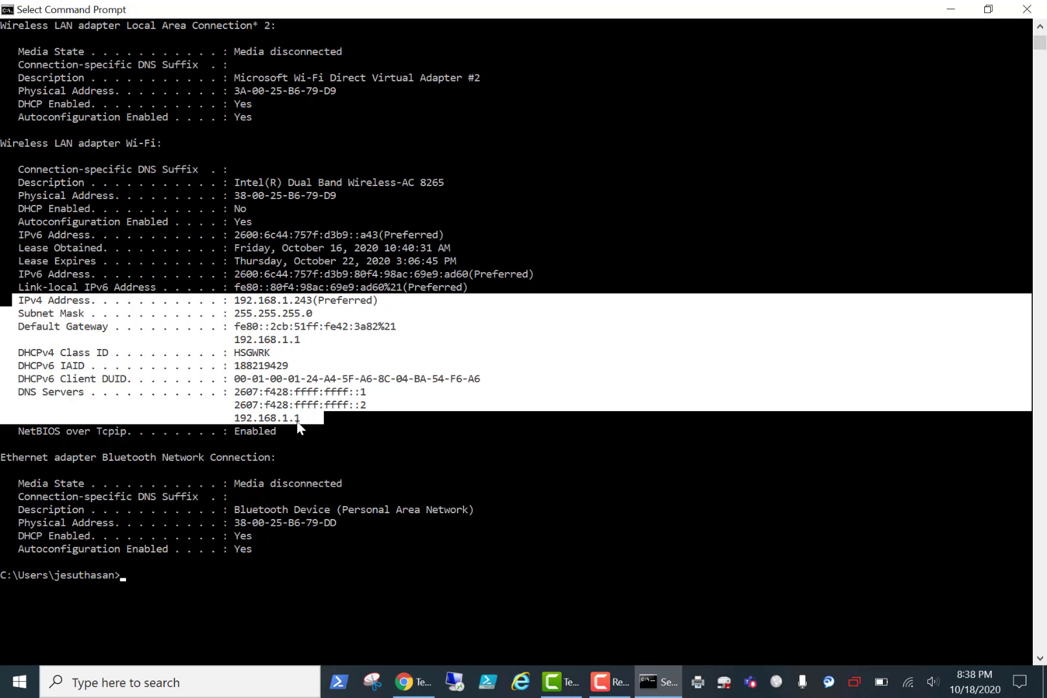
click(625, 517)
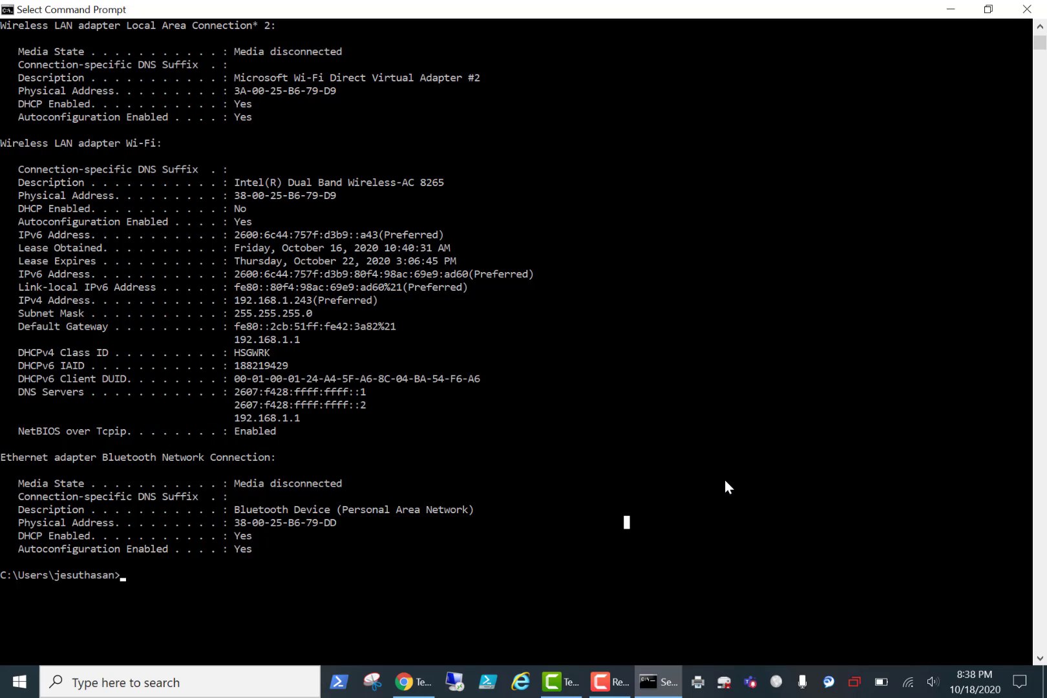